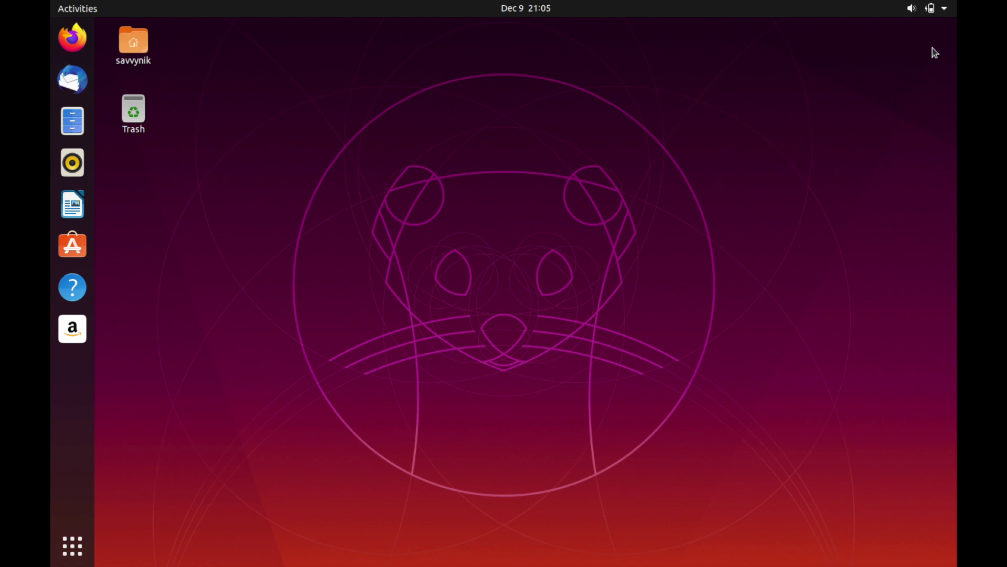
- Check the wired connection's settings from the system status menu, then close them
{"action": "left_click", "coordinate": [944, 8]}
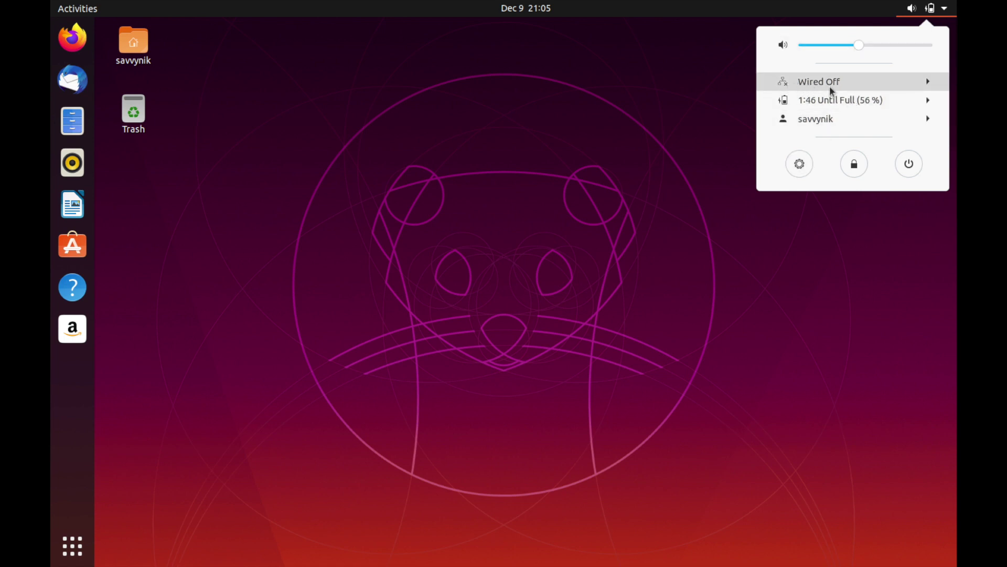
{"action": "left_click", "coordinate": [926, 85]}
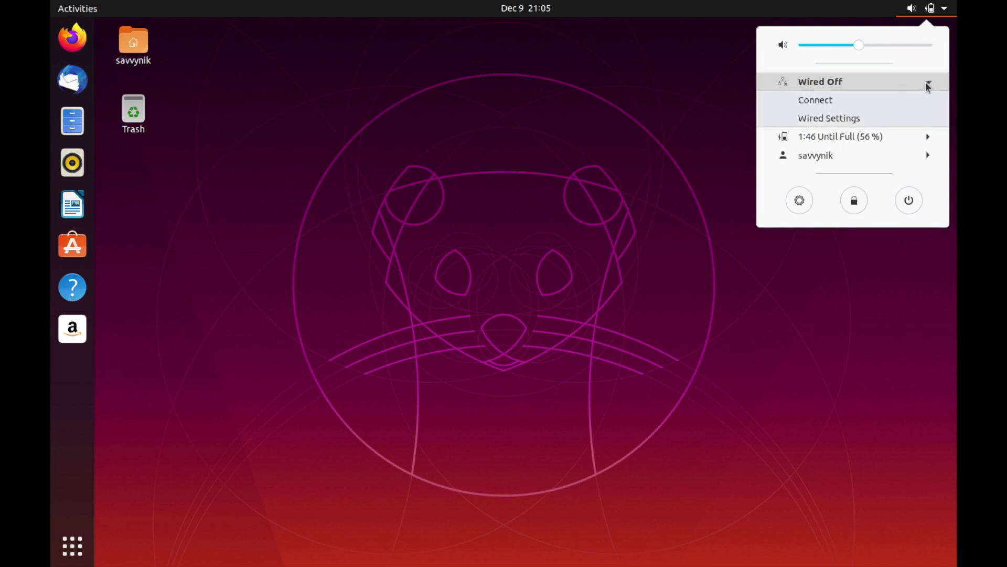
{"action": "left_click", "coordinate": [843, 121]}
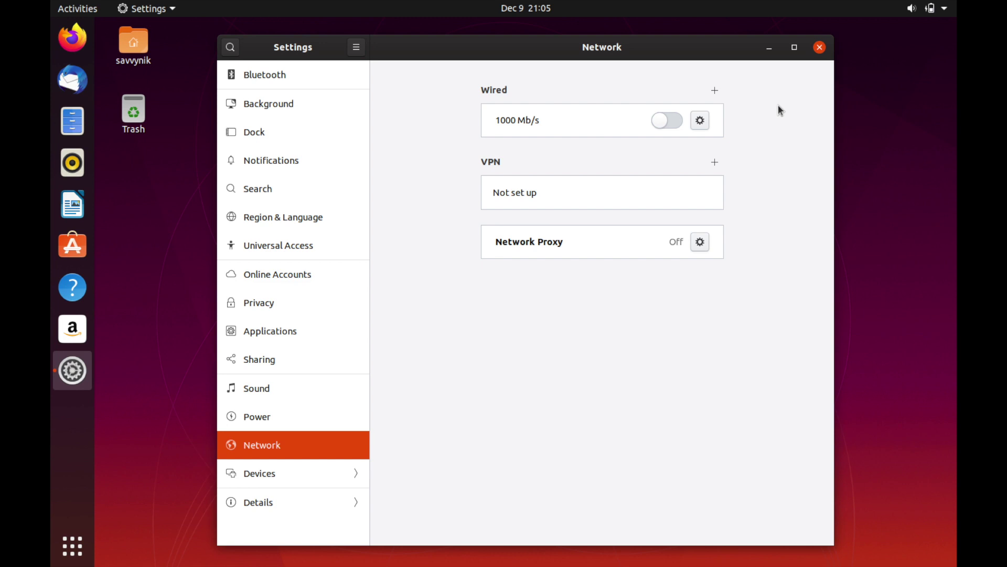
{"action": "left_click", "coordinate": [819, 47]}
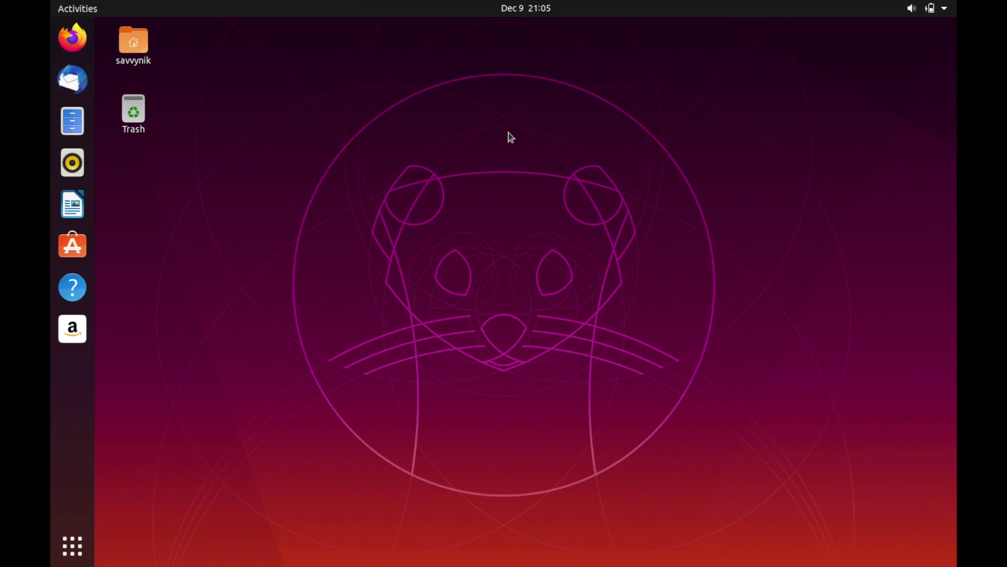
- Search 'setting' in the application overview and open Settings on its Network panel
{"action": "left_click", "coordinate": [72, 546]}
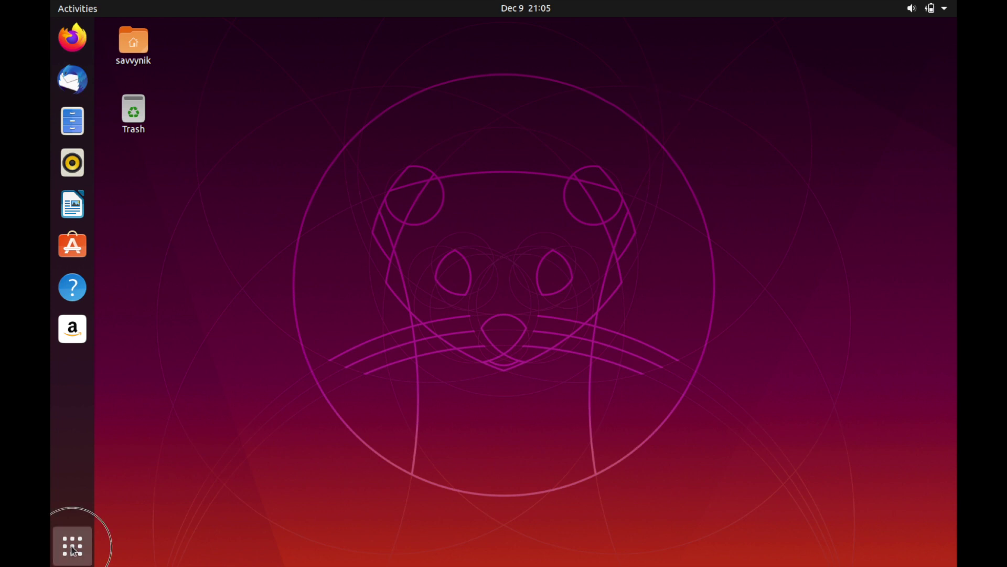
{"action": "type", "text": "setting"}
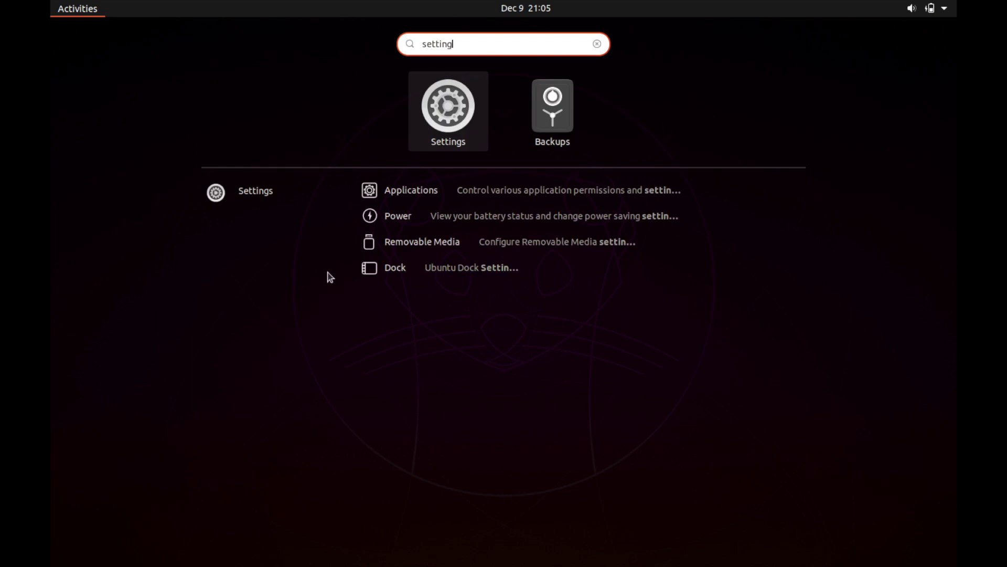
{"action": "left_click", "coordinate": [444, 118]}
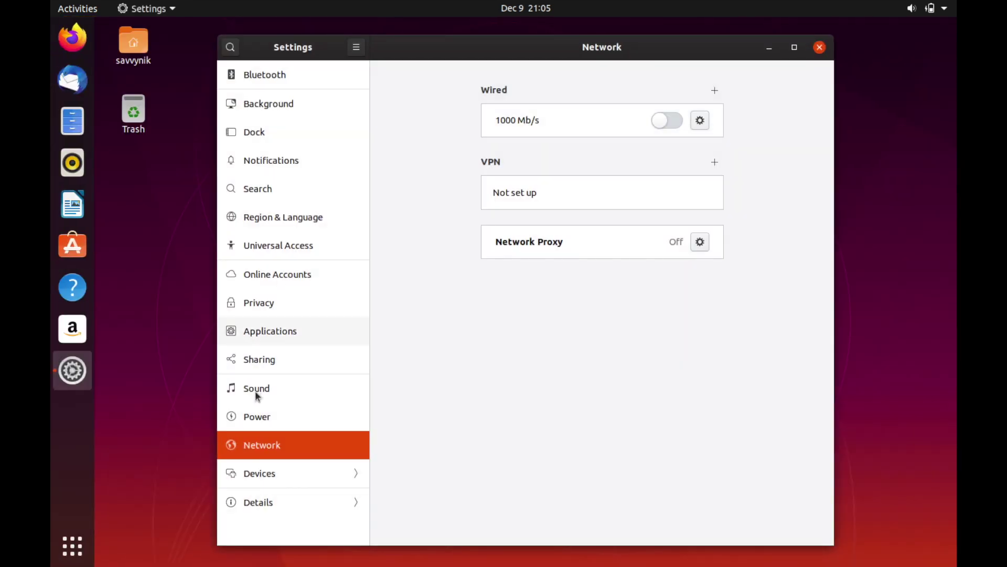
{"action": "left_click", "coordinate": [264, 451]}
- Open the settings dialog for the 1000 Mb/s wired connection and nudge it into place
{"action": "left_click", "coordinate": [701, 124]}
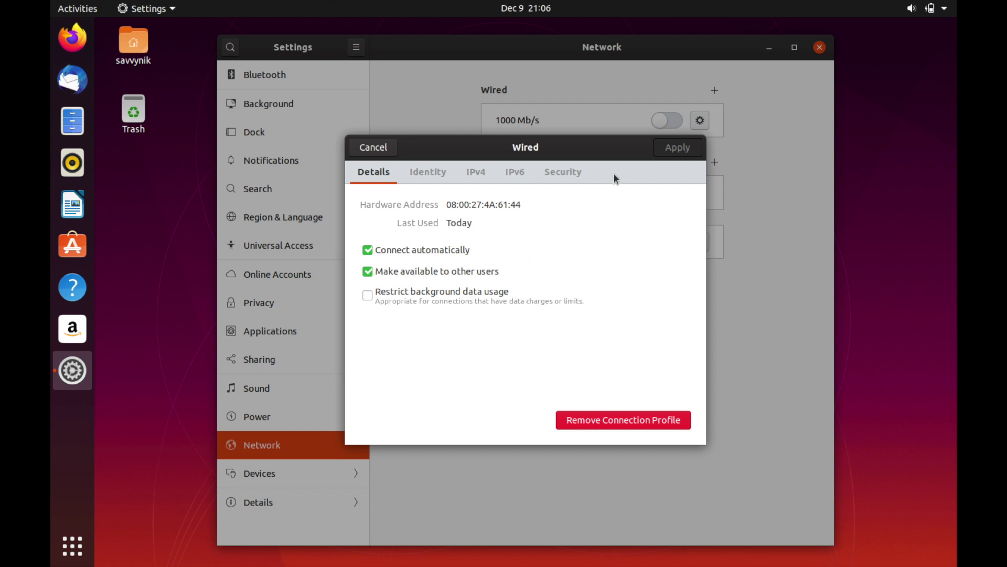
{"action": "mouse_move", "coordinate": [614, 171]}
{"action": "left_mouse_down"}
{"action": "mouse_move", "coordinate": [662, 190]}
{"action": "mouse_move", "coordinate": [612, 154]}
{"action": "left_mouse_up"}
- Rename the wired connection from 'Wired connection 1' to 'Home Network' on the Identity tab
{"action": "left_click", "coordinate": [425, 157]}
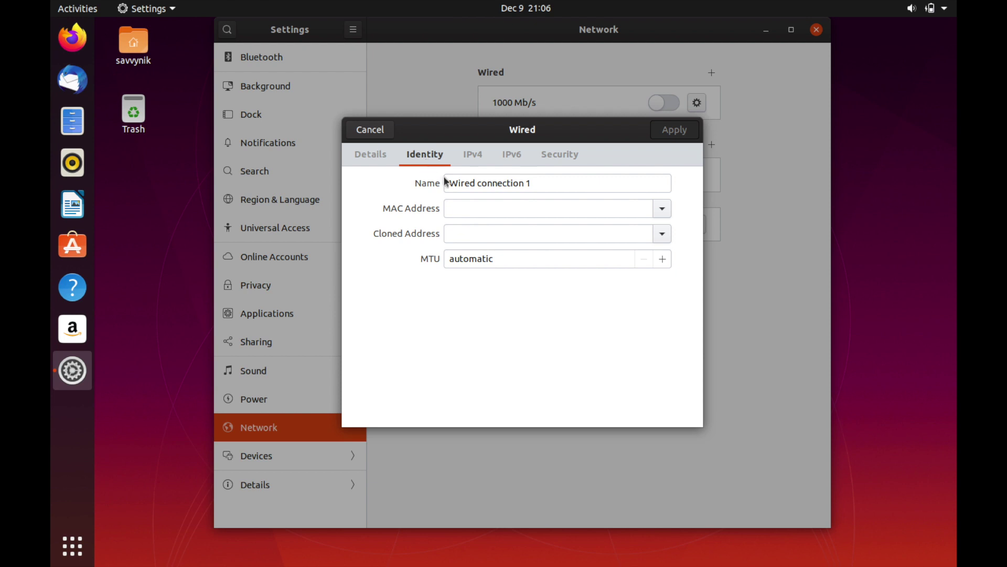
{"action": "left_click_drag", "start_coordinate": [450, 182], "coordinate": [596, 192]}
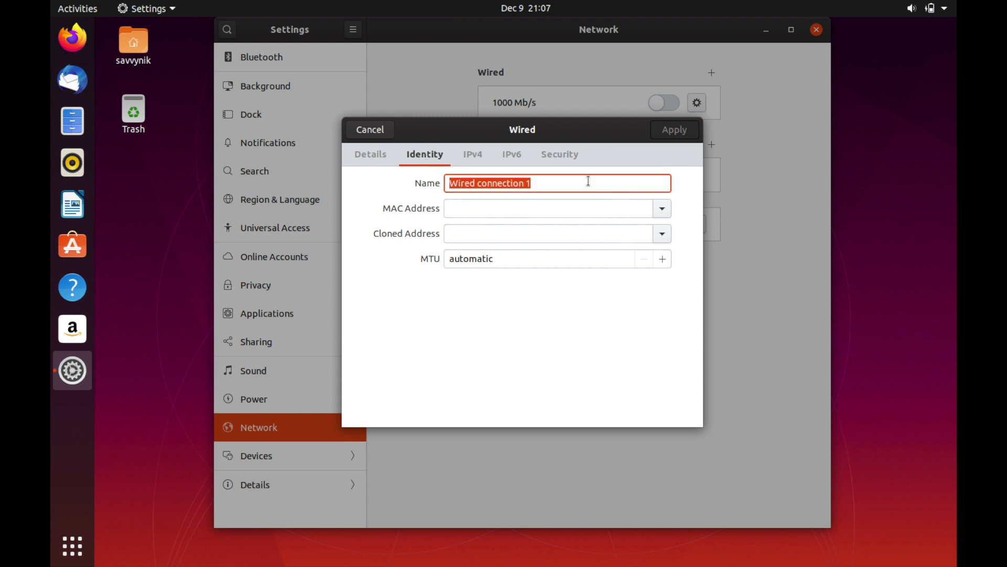
{"action": "type", "text": "Home Netowkr"}
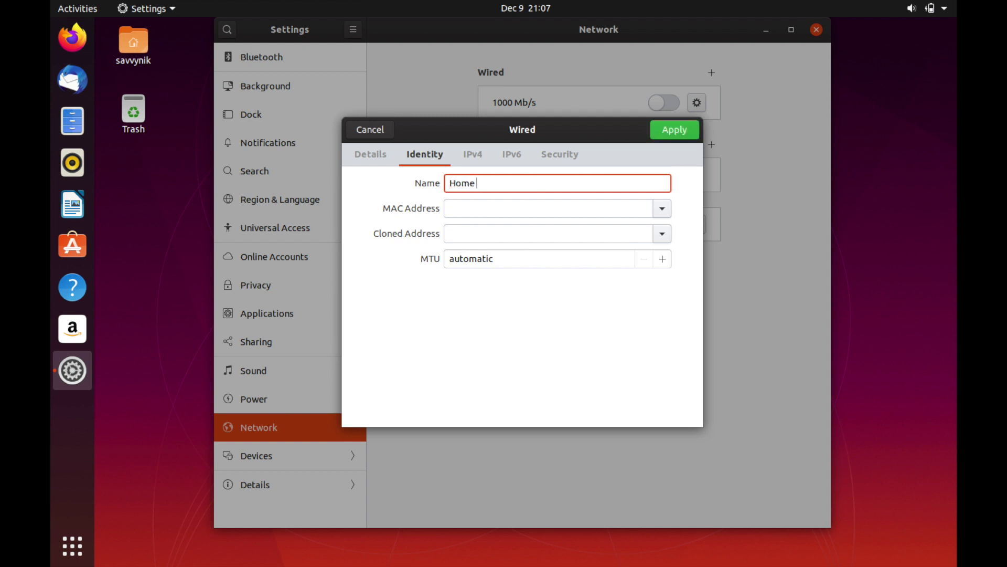
{"action": "key", "text": "BackSpace"}
{"action": "key", "text": "BackSpace"}
{"action": "key", "text": "BackSpace"}
{"action": "type", "text": "wr"}
{"action": "key", "text": "BackSpace"}
{"action": "key", "text": "BackSpace"}
{"action": "key", "text": "BackSpace"}
{"action": "type", "text": "work"}
{"action": "left_click", "coordinate": [386, 210]}
- Switch the wired connection's IPv4 method from Automatic (DHCP) to Manual
{"action": "left_click", "coordinate": [475, 158]}
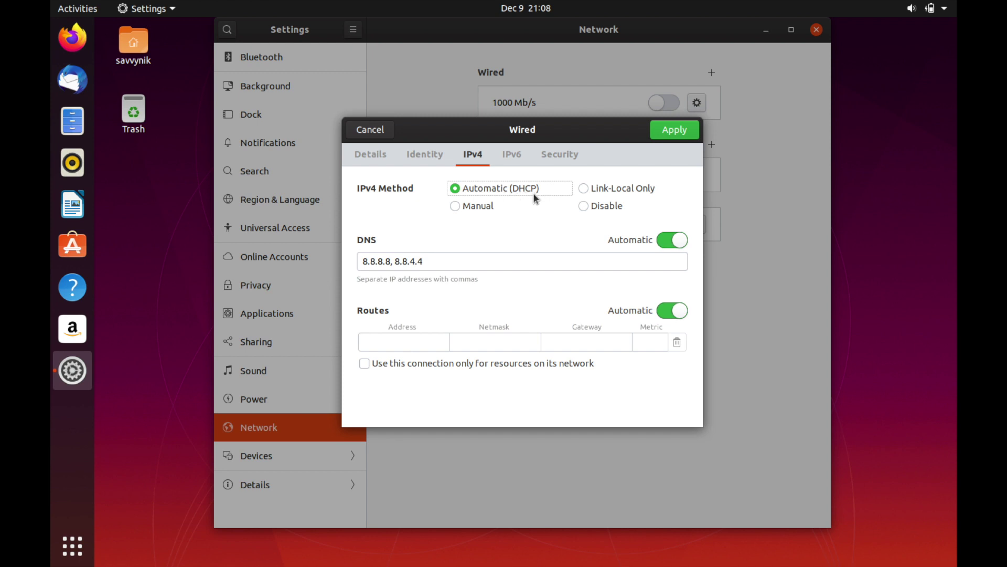
{"action": "left_click", "coordinate": [458, 205]}
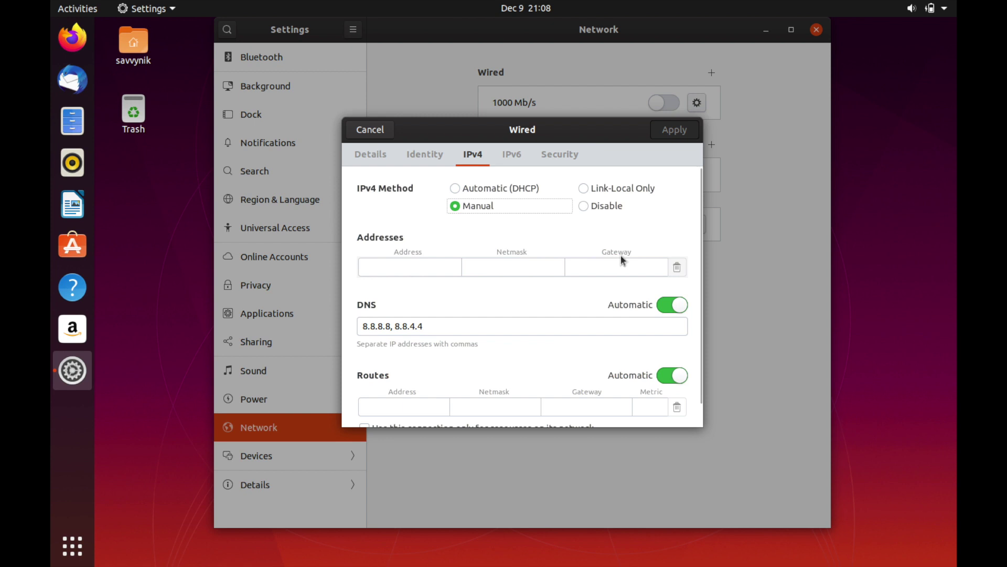
{"action": "left_click", "coordinate": [425, 267]}
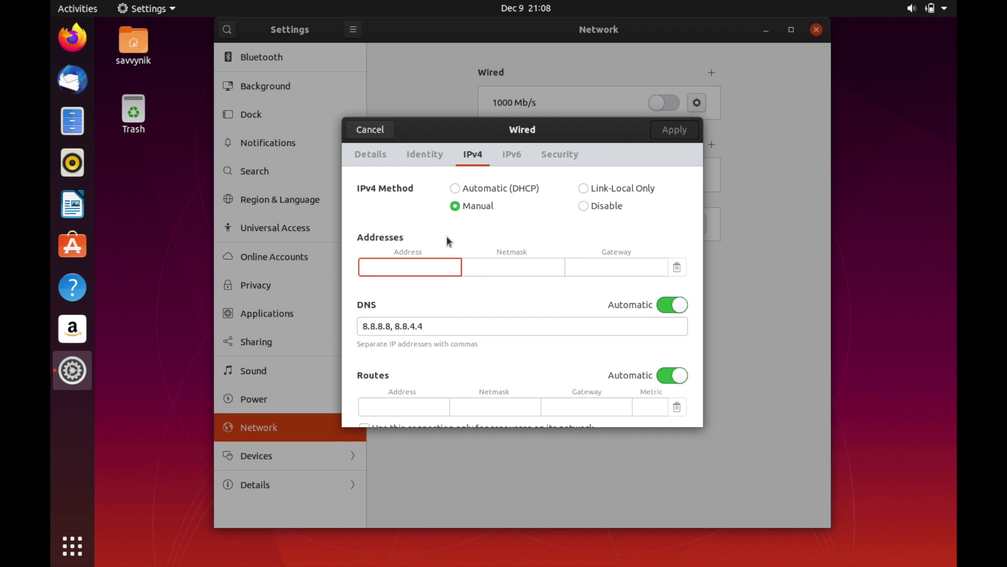
- Enter address 192.168.1.10, netmask 255.255.255.0 and gateway 192.168.1.1, then apply
{"action": "type", "text": "192.168.1.10"}
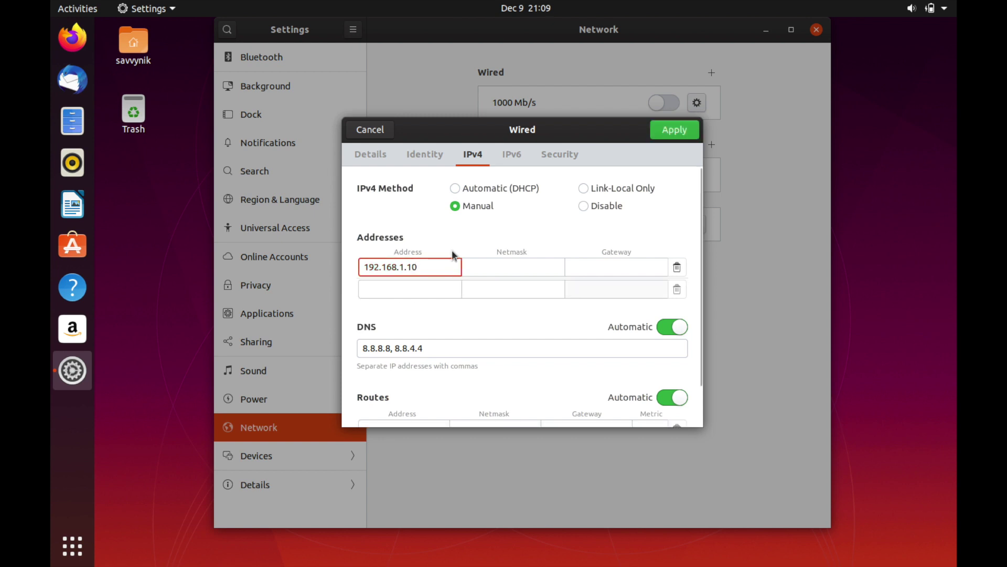
{"action": "left_click", "coordinate": [374, 269]}
{"action": "left_click_drag", "start_coordinate": [374, 268], "coordinate": [425, 266]}
{"action": "left_click", "coordinate": [424, 267]}
{"action": "left_click", "coordinate": [493, 267]}
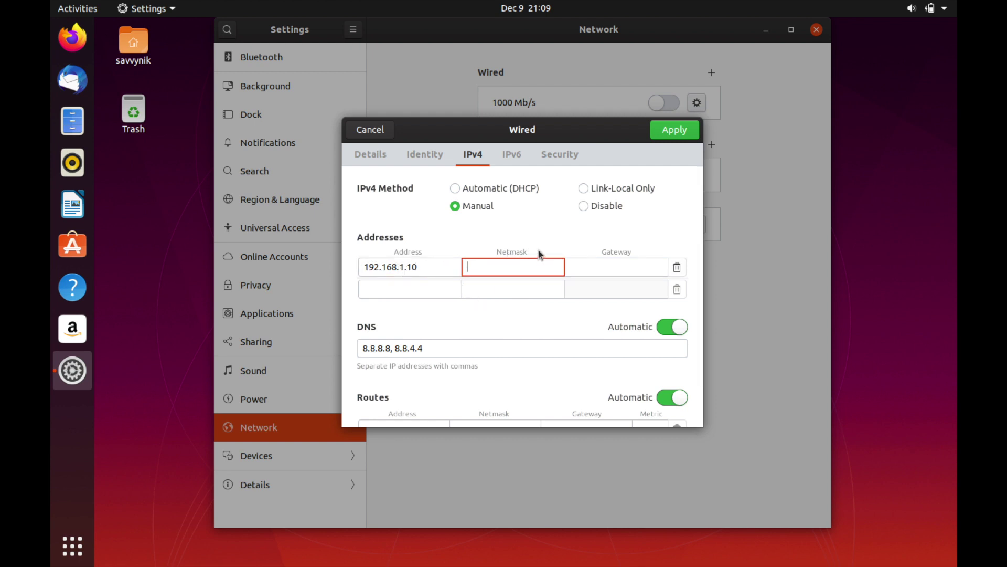
{"action": "type", "text": "255.255.255"}
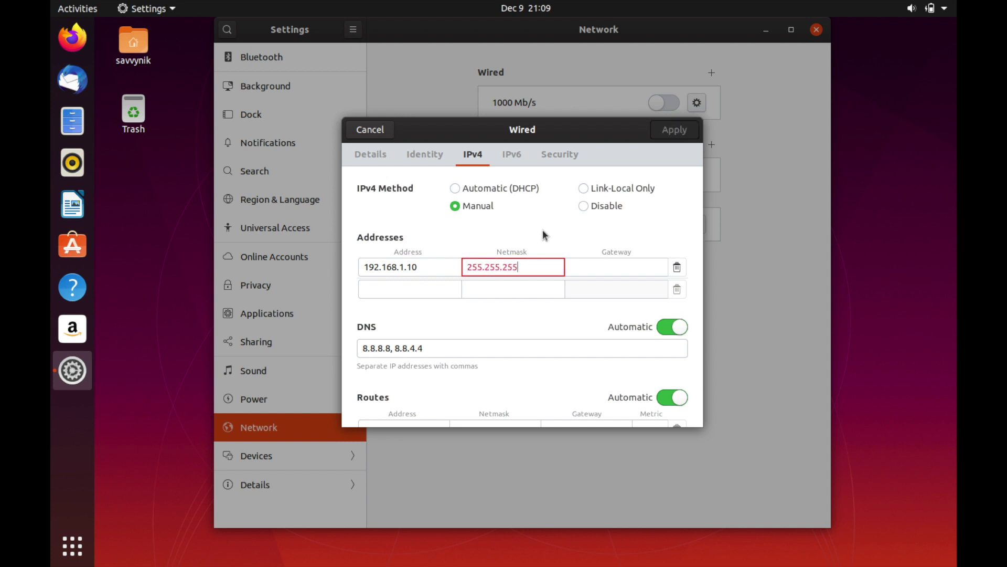
{"action": "type", "text": ".0"}
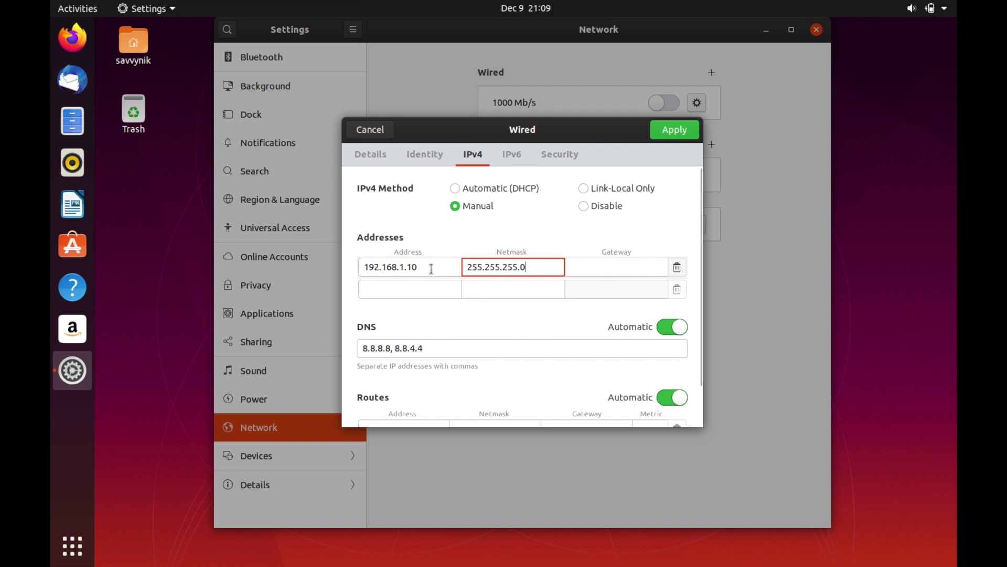
{"action": "left_click", "coordinate": [597, 261]}
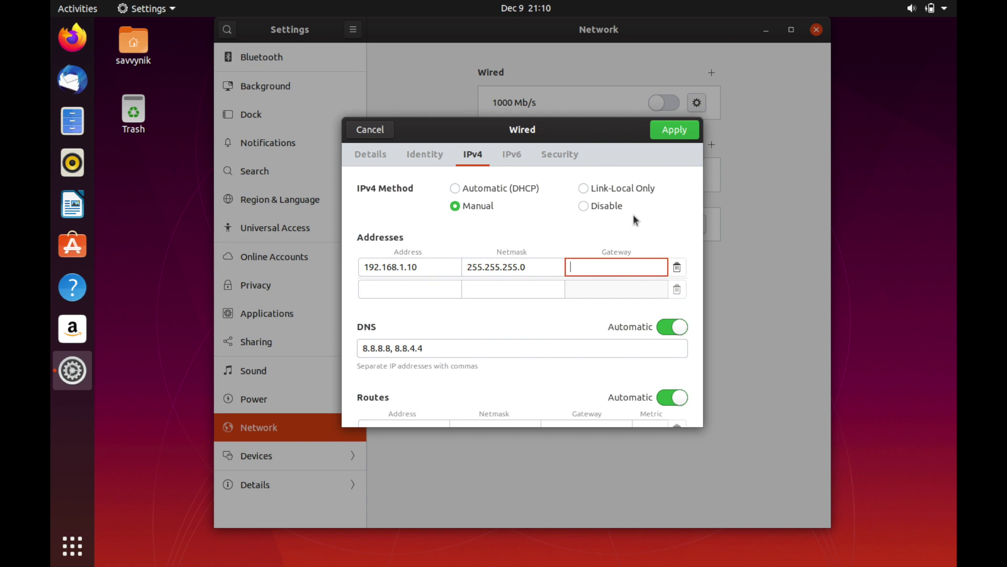
{"action": "type", "text": "192.1"}
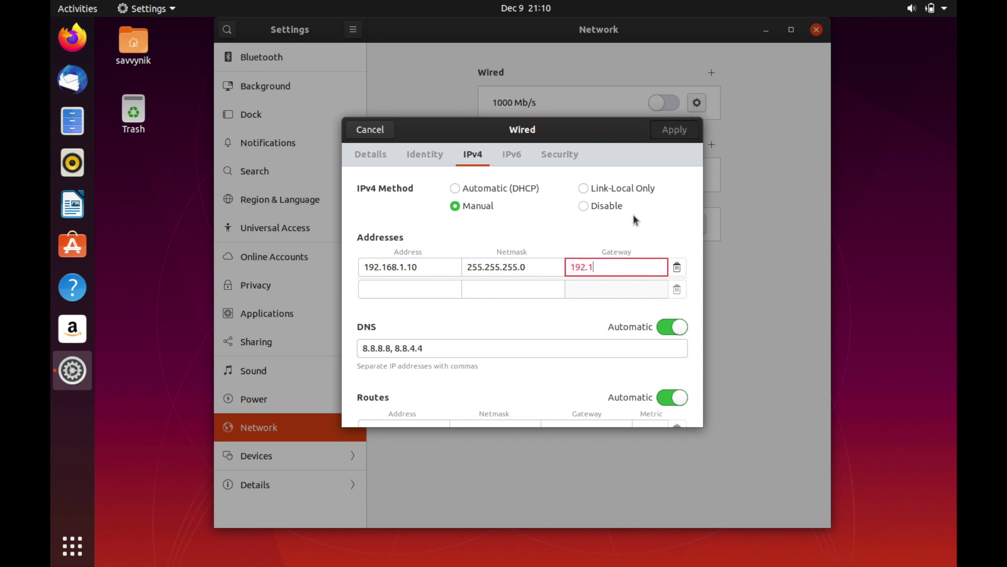
{"action": "type", "text": "68.1.1"}
{"action": "left_click", "coordinate": [684, 132]}
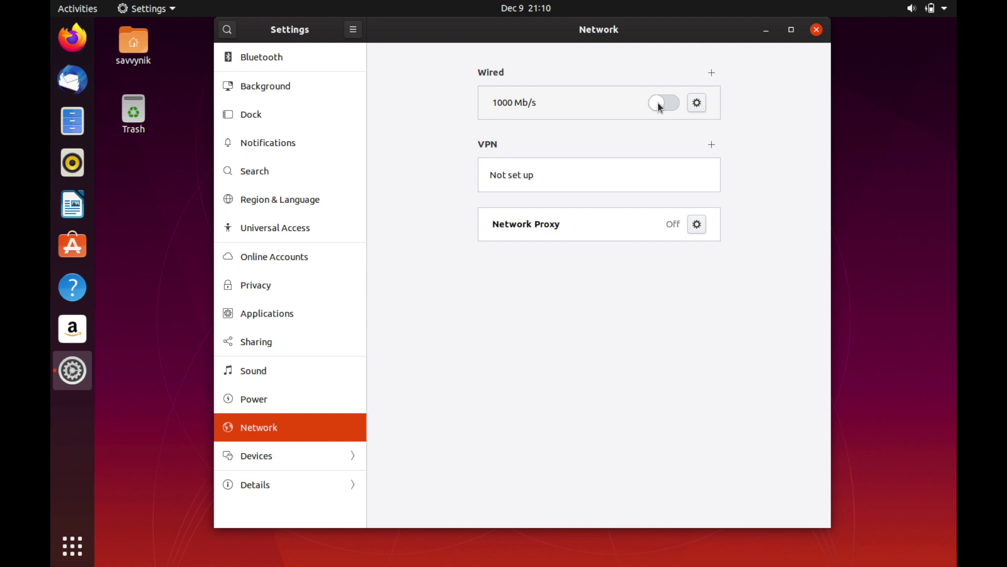
- Turn the wired connection on so it reads Connected - 1000 Mb/s
{"action": "left_click", "coordinate": [660, 106]}
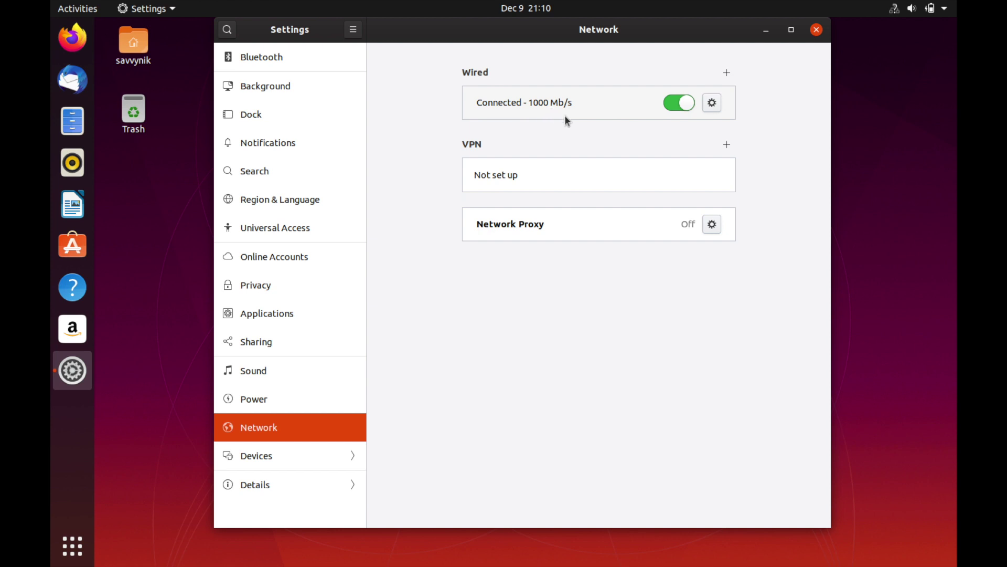
{"action": "left_click", "coordinate": [716, 107]}
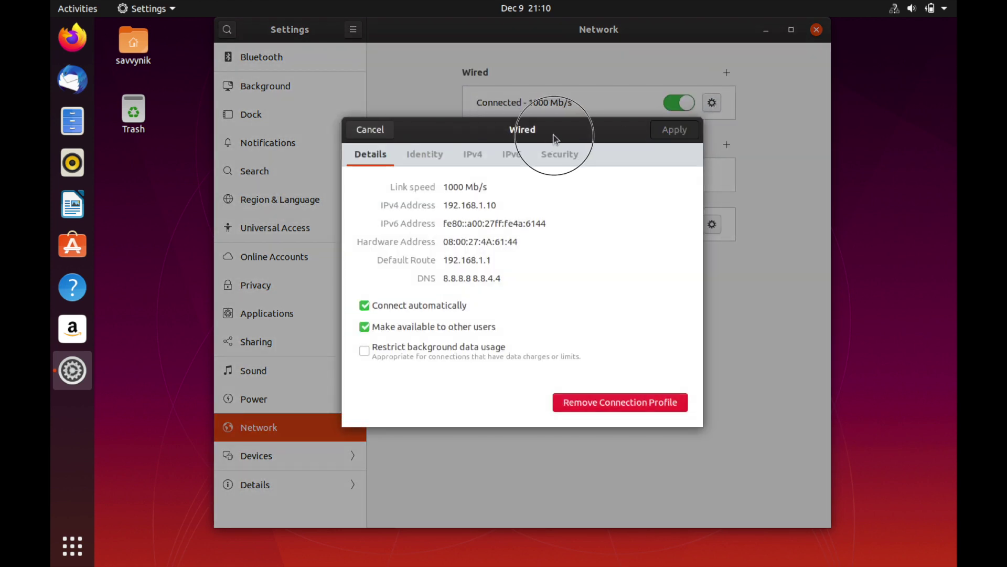
- Confirm details show 192.168.1.10, route 192.168.1.1, DNS 8.8.8.8 8.8.4.4, then review IPv4
{"action": "left_click_drag", "start_coordinate": [555, 139], "coordinate": [606, 140]}
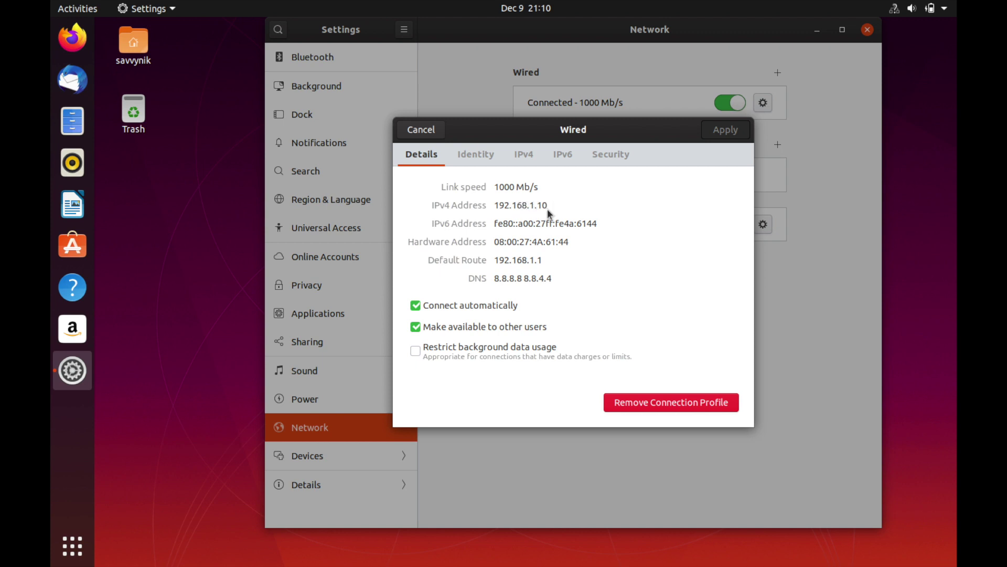
{"action": "left_click_drag", "start_coordinate": [549, 213], "coordinate": [493, 207]}
{"action": "left_click", "coordinate": [501, 206]}
{"action": "left_click_drag", "start_coordinate": [499, 262], "coordinate": [544, 261]}
{"action": "left_click", "coordinate": [546, 261]}
{"action": "left_click_drag", "start_coordinate": [554, 278], "coordinate": [486, 281]}
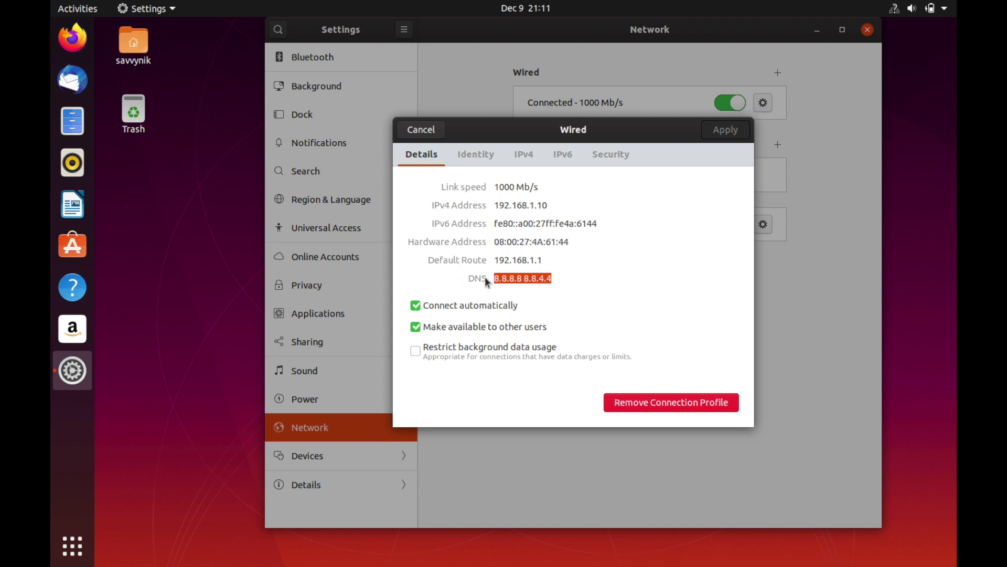
{"action": "left_click", "coordinate": [509, 278]}
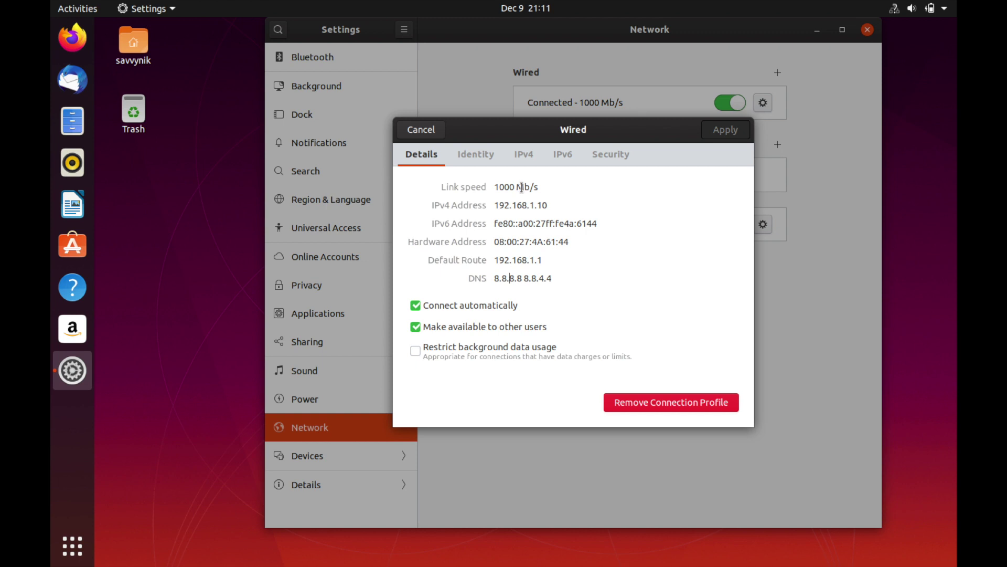
{"action": "left_click", "coordinate": [524, 155]}
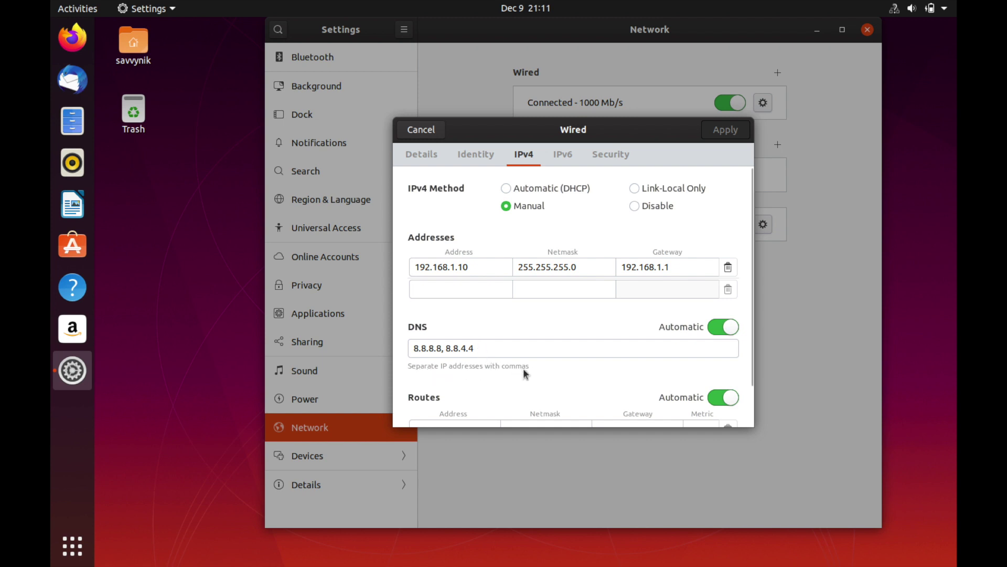
- Cancel out of the Wired connection dialog
{"action": "left_click", "coordinate": [421, 129]}
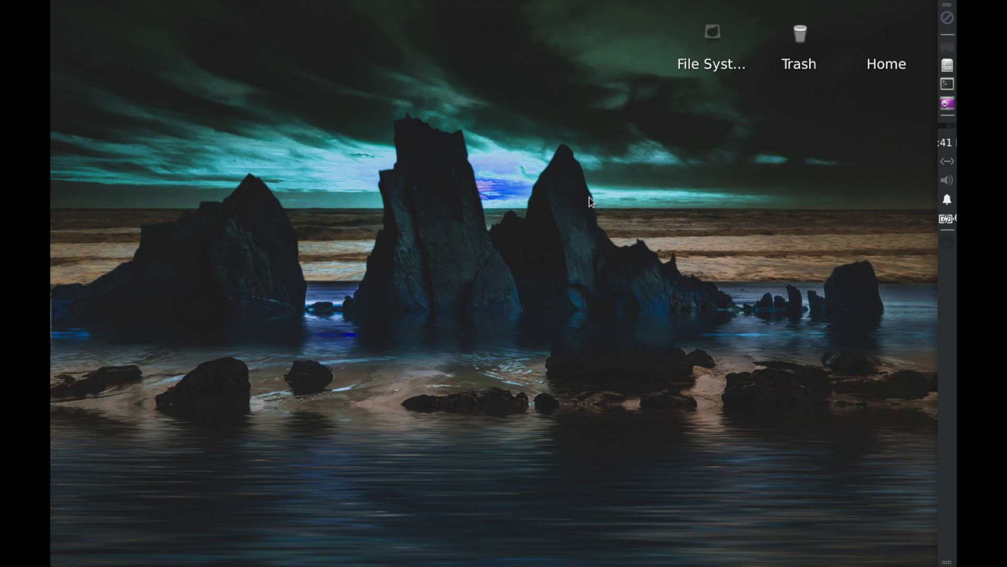
- Search 'network' in the Kali menu and edit Wired connection 1 in Advanced Network Configuration
{"action": "left_click", "coordinate": [945, 22]}
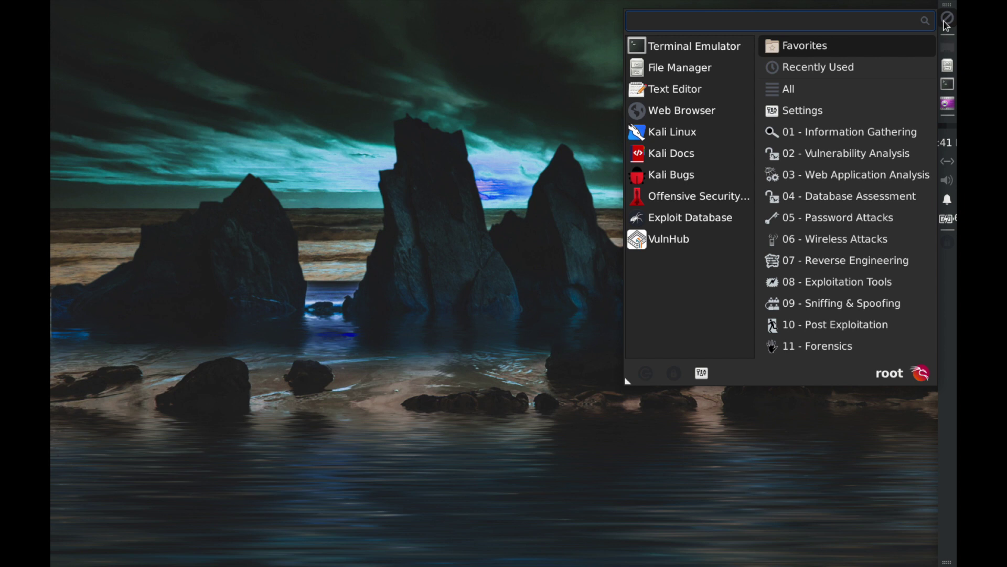
{"action": "type", "text": "network"}
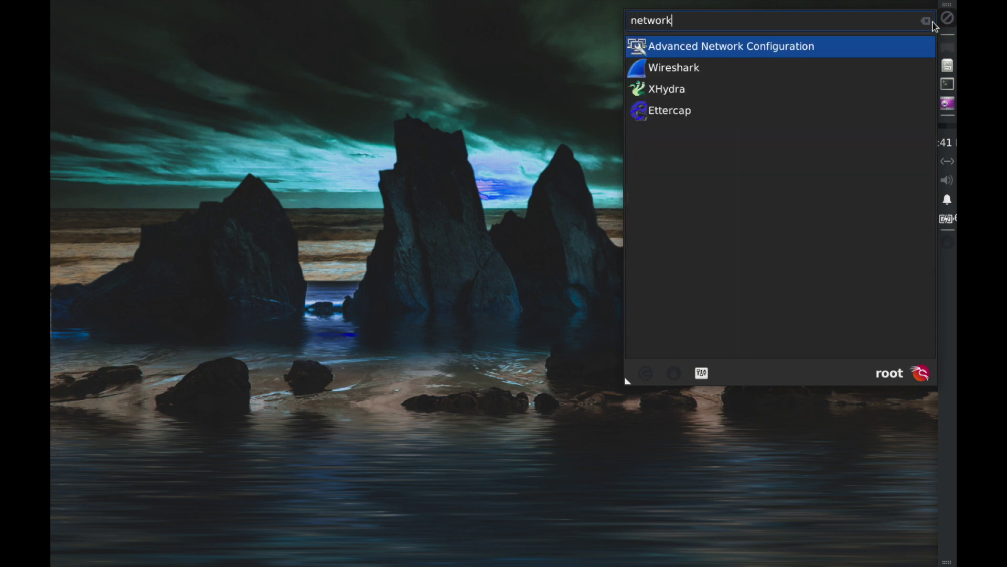
{"action": "left_click", "coordinate": [784, 48]}
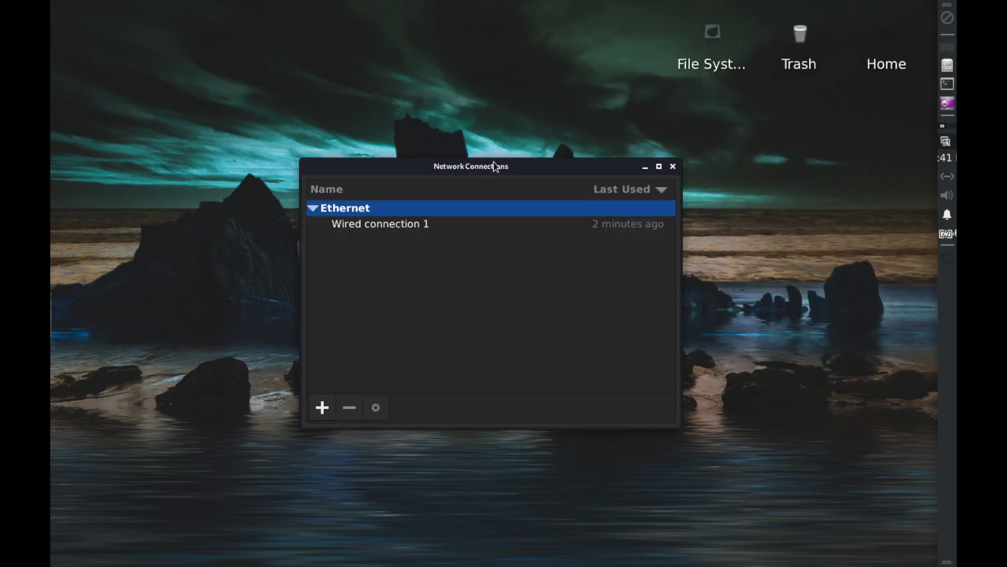
{"action": "left_click_drag", "start_coordinate": [495, 166], "coordinate": [551, 95]}
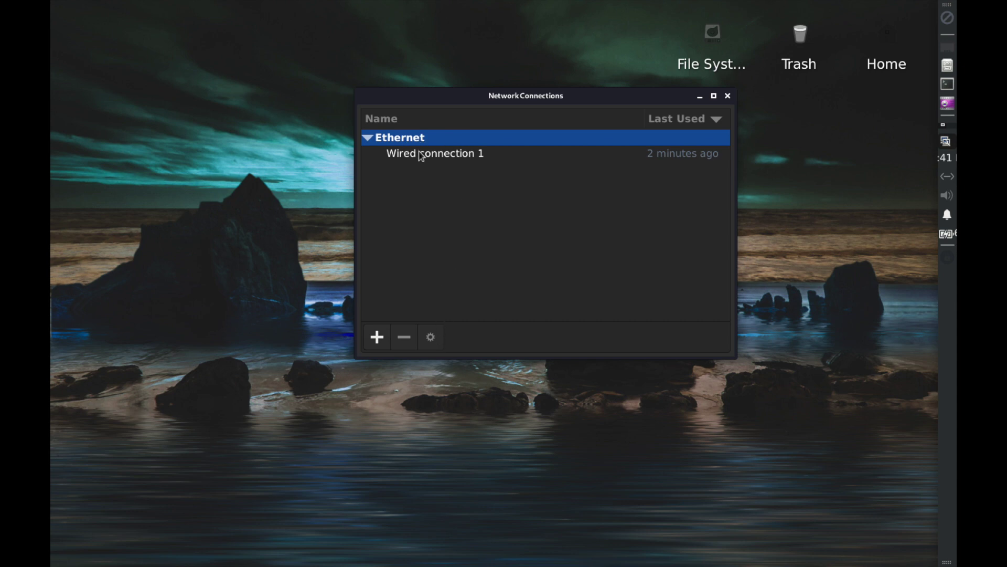
{"action": "left_click", "coordinate": [436, 159]}
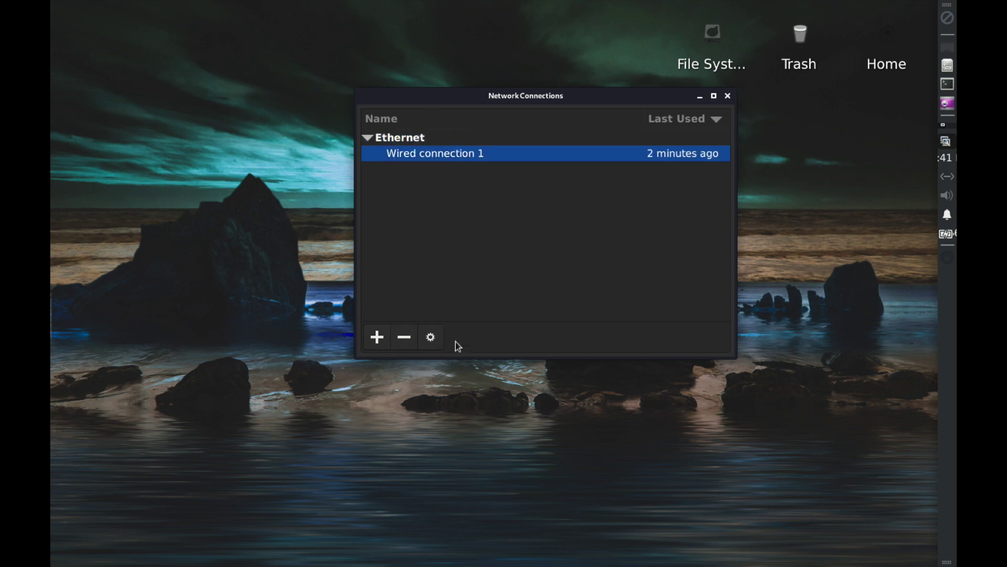
{"action": "left_click", "coordinate": [430, 339]}
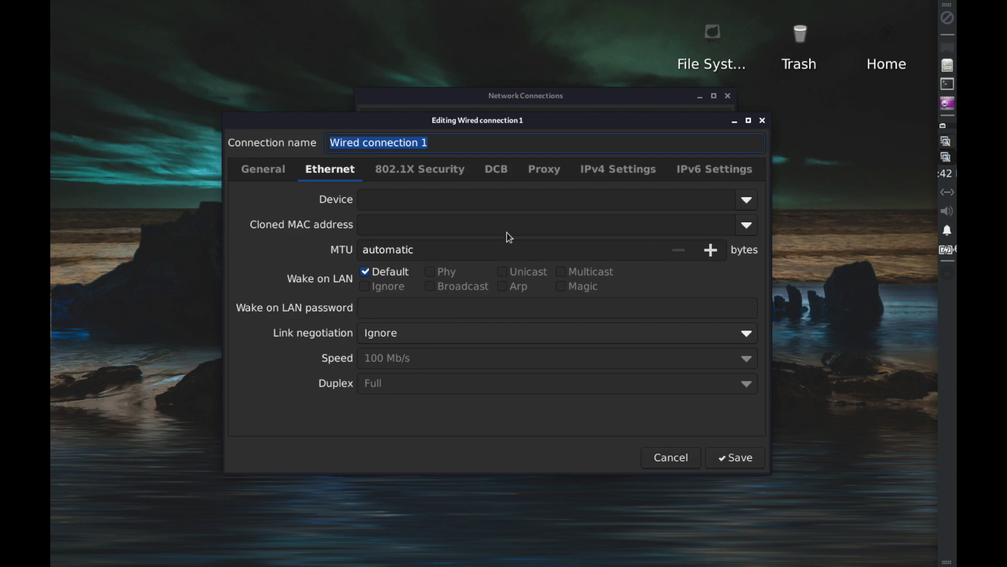
- Change the Kali wired profile's connection name from 'Wired connection 1' to 'Network 1'
{"action": "left_click", "coordinate": [559, 125]}
{"action": "left_click_drag", "start_coordinate": [560, 127], "coordinate": [603, 83]}
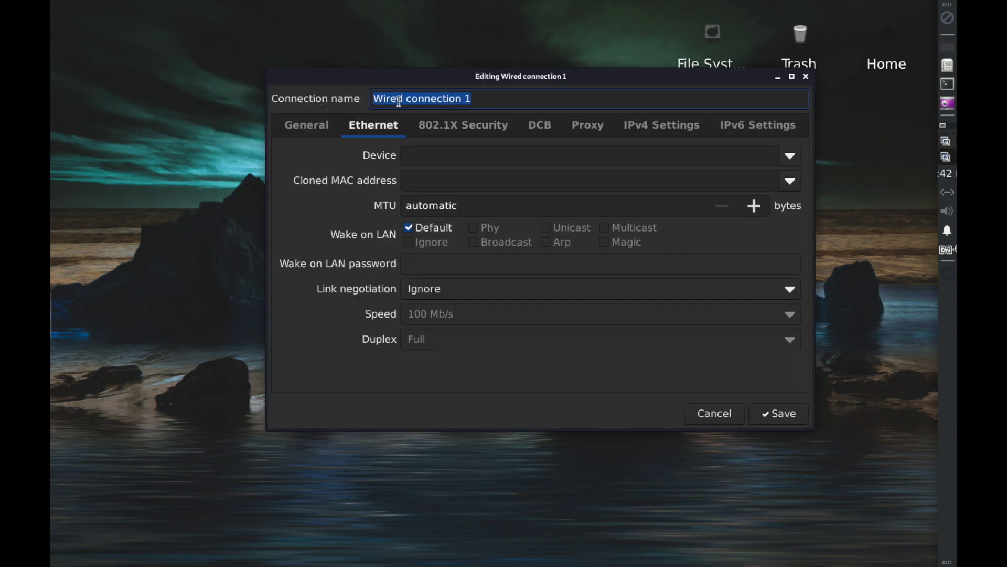
{"action": "left_click", "coordinate": [321, 100]}
{"action": "type", "text": "N"}
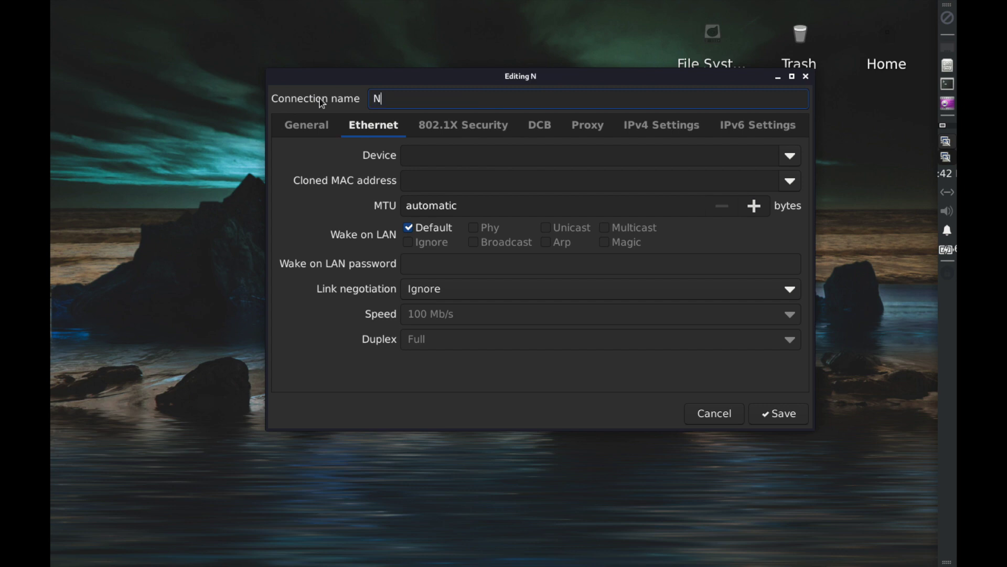
{"action": "type", "text": "etwork"}
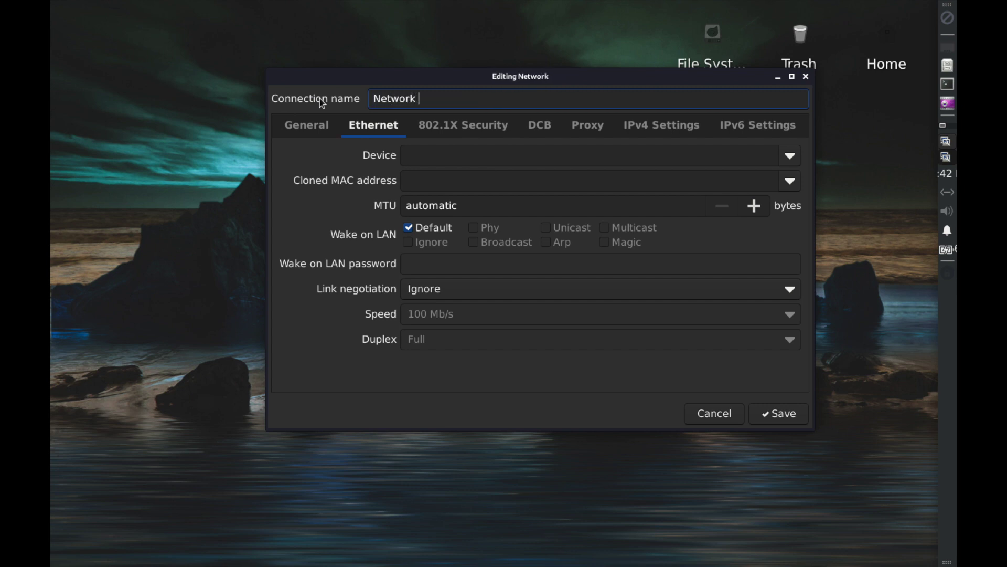
{"action": "type", "text": "1"}
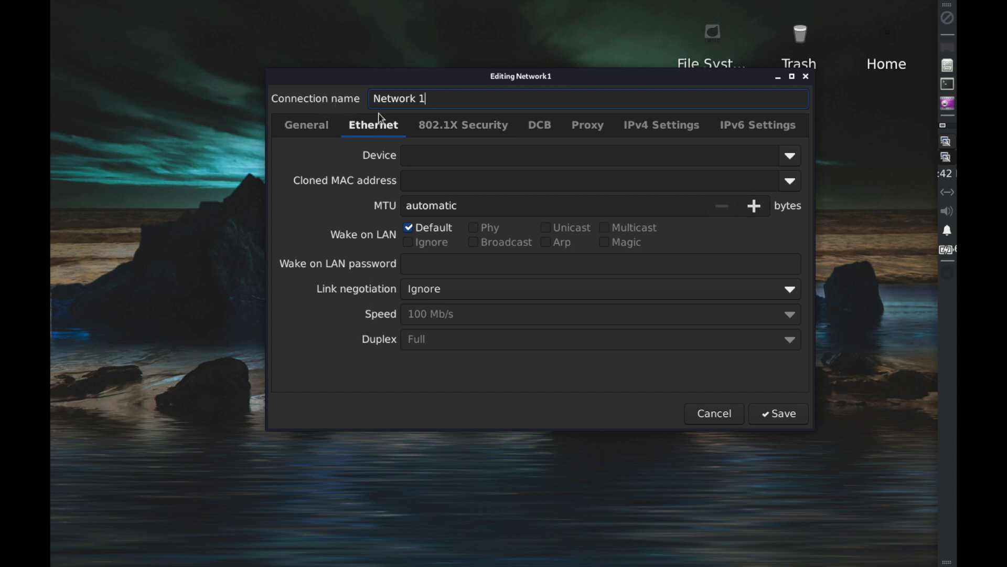
{"action": "left_click", "coordinate": [386, 129]}
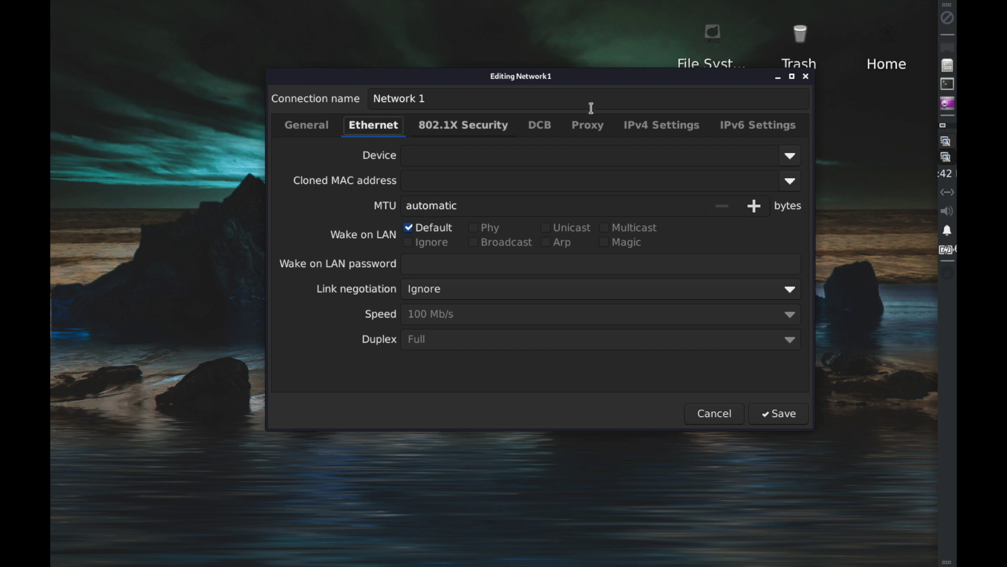
- Switch IPv4 to Manual and add address 192.168.1.10 with netmask 24
{"action": "left_click", "coordinate": [657, 129]}
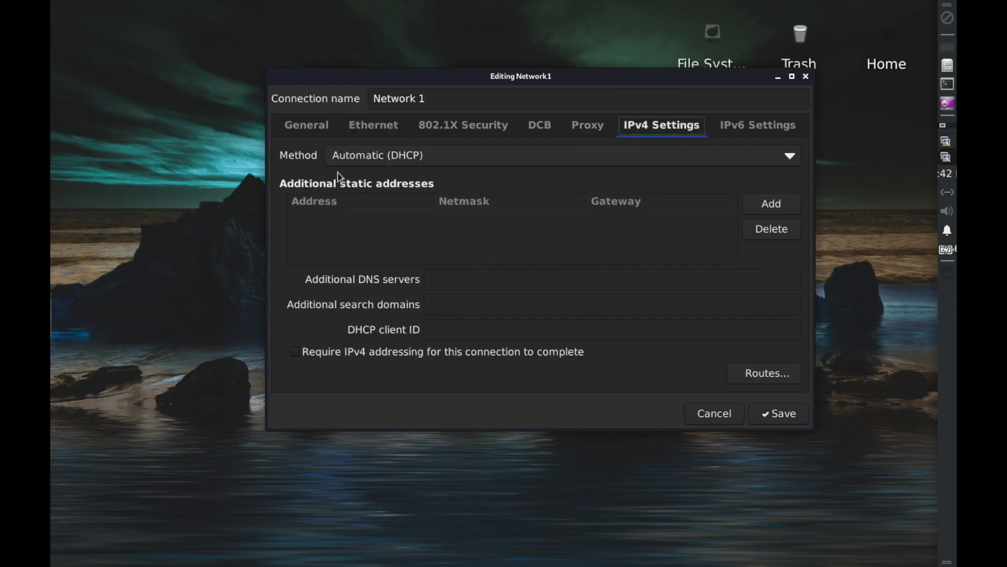
{"action": "left_click", "coordinate": [386, 157]}
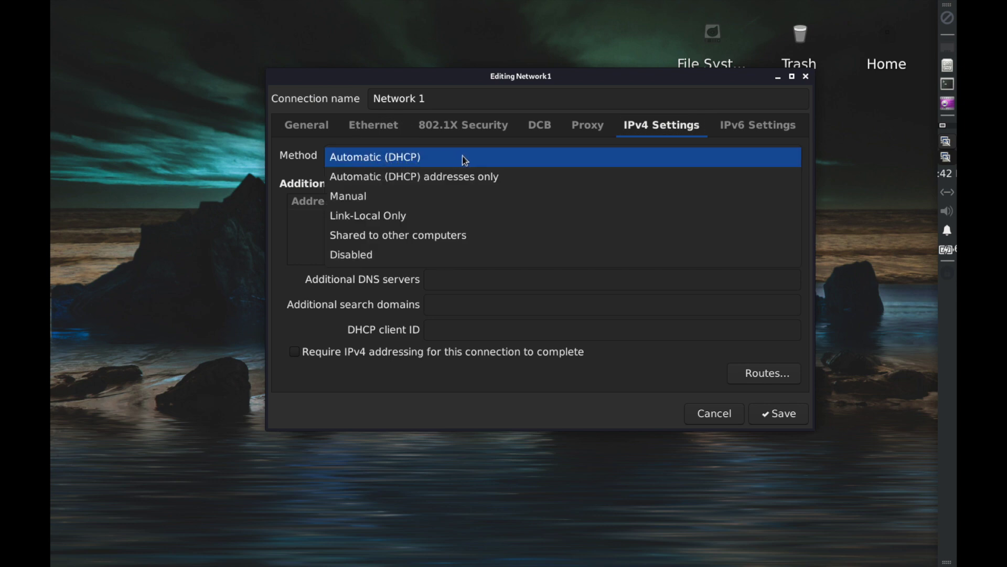
{"action": "left_click", "coordinate": [472, 204]}
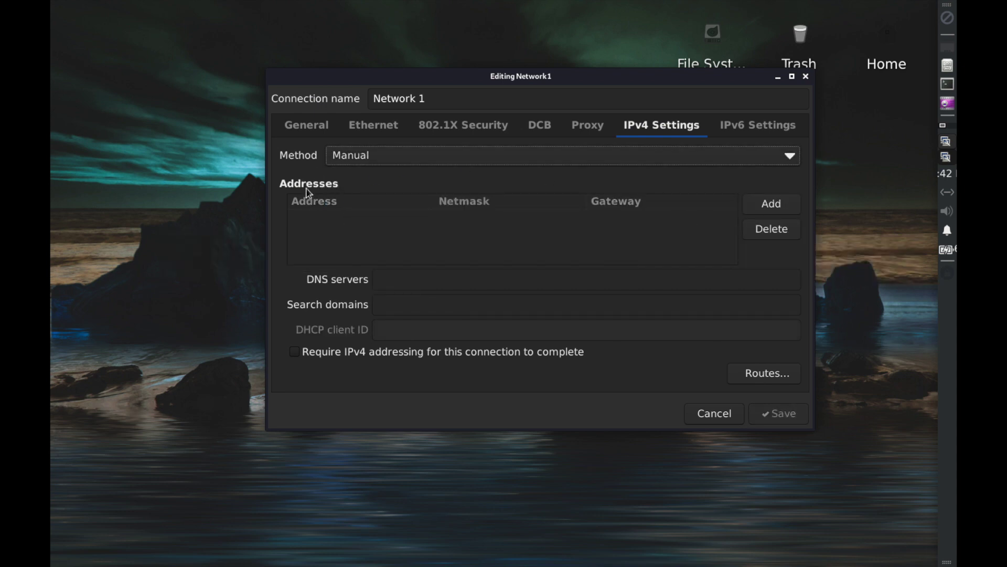
{"action": "left_click", "coordinate": [772, 207]}
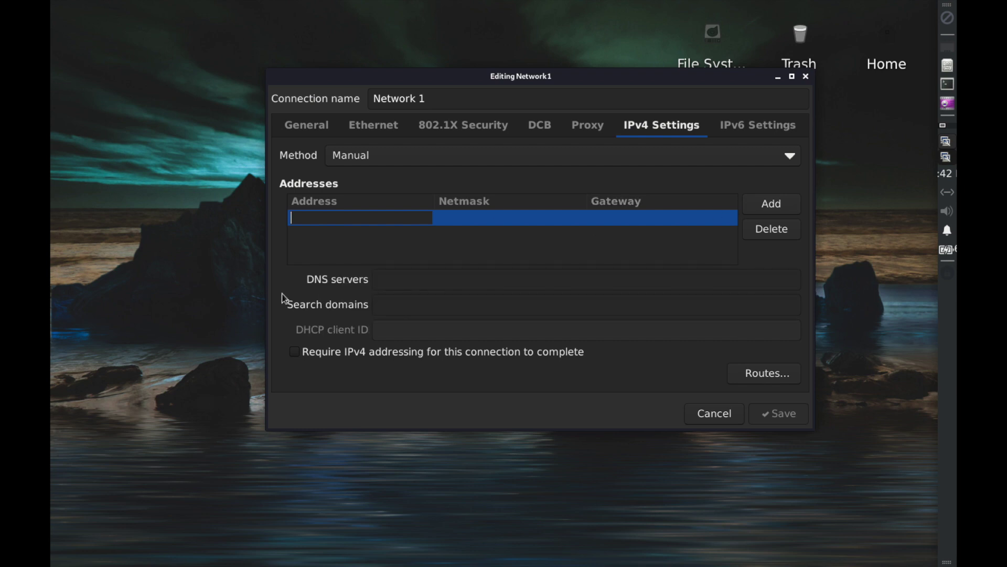
{"action": "type", "text": "192.168.1"}
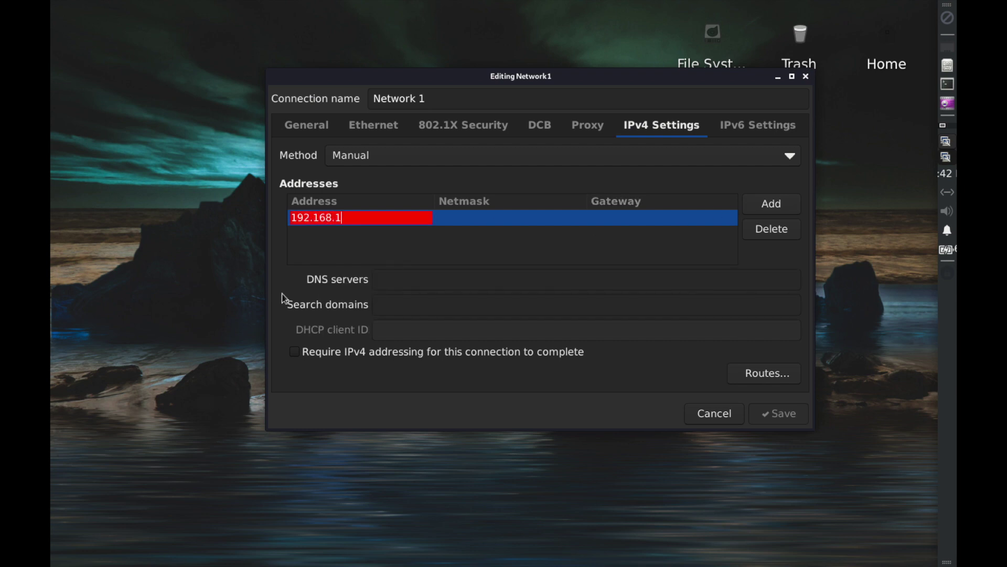
{"action": "type", "text": ".10"}
{"action": "key", "text": "Tab"}
{"action": "type", "text": "24"}
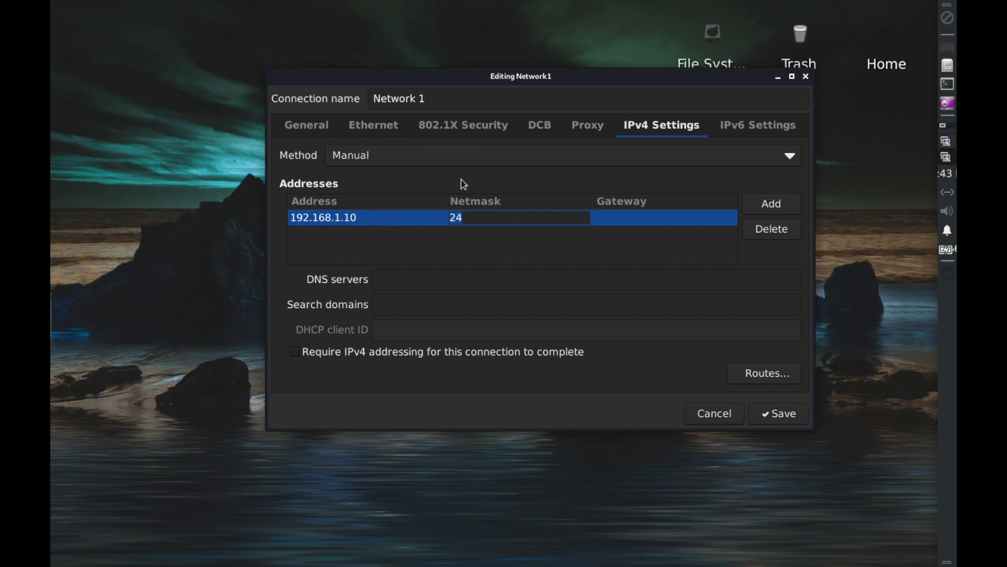
- Enter gateway 192.168.1.1 and DNS 8.8.8.8, 8.8.4.4, then save Network 1
{"action": "left_click", "coordinate": [635, 215]}
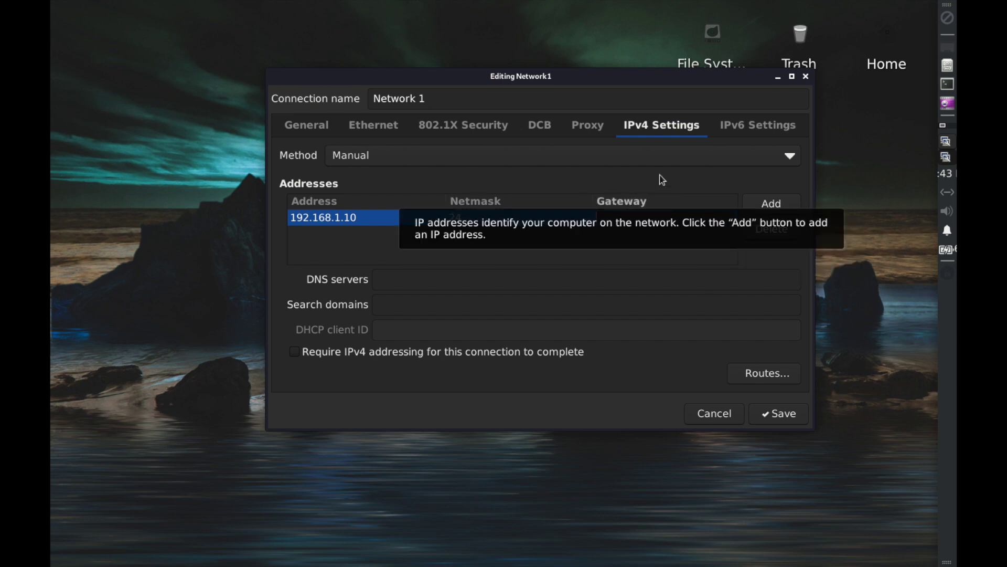
{"action": "type", "text": "192.168."}
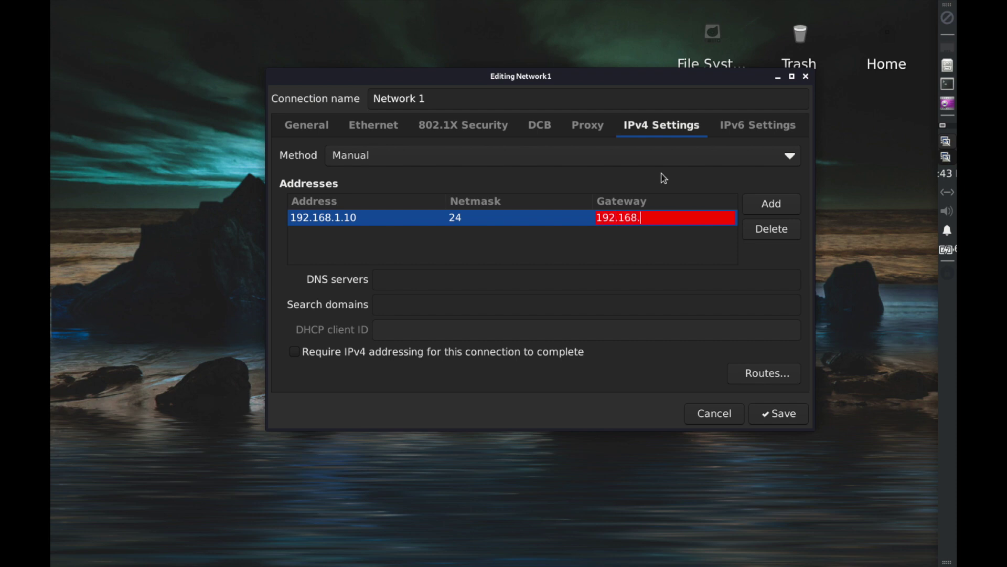
{"action": "type", "text": "1.1"}
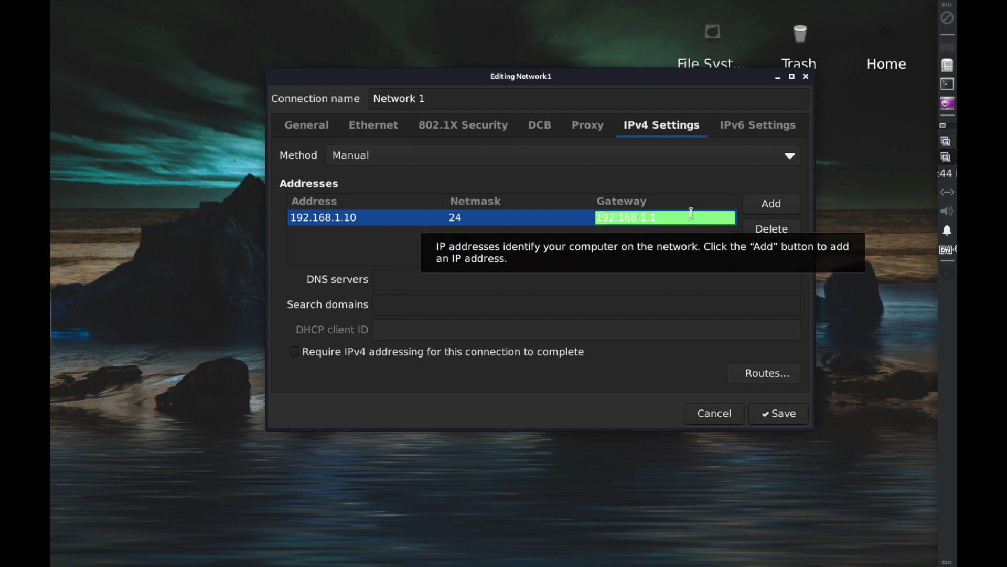
{"action": "left_click", "coordinate": [706, 169]}
{"action": "left_click", "coordinate": [631, 280]}
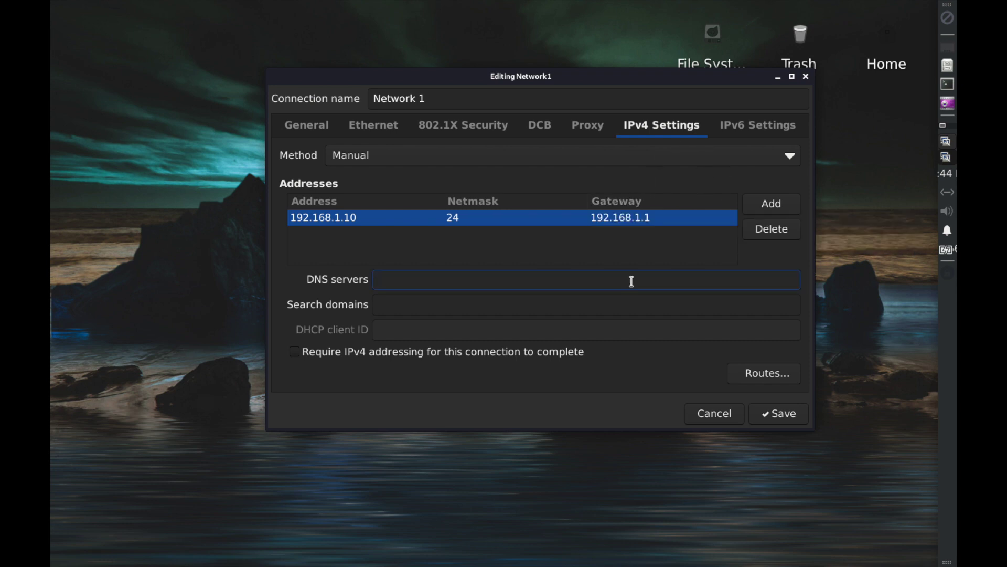
{"action": "type", "text": "8.8.8.8"}
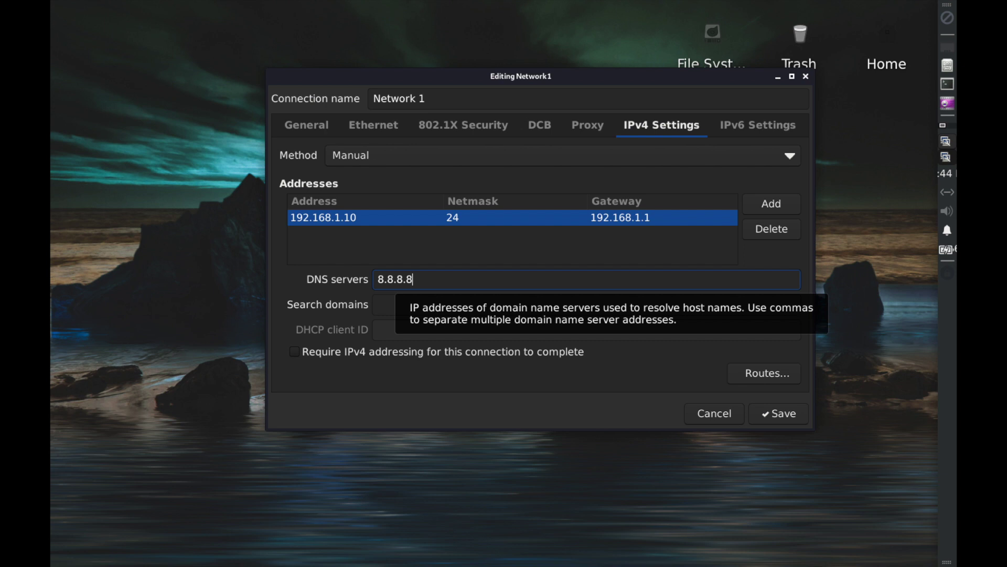
{"action": "type", "text": ".8."}
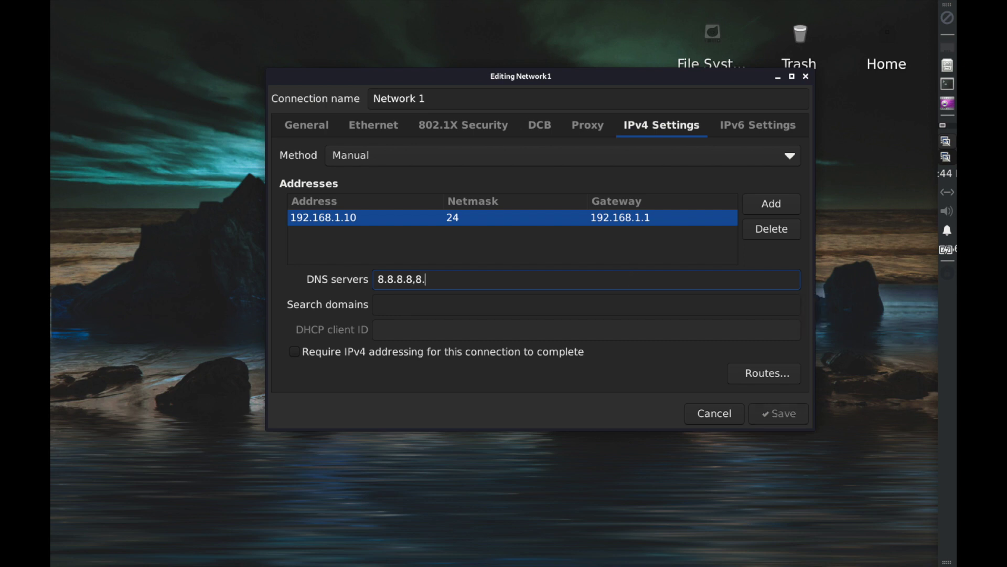
{"action": "type", "text": "8.4.4"}
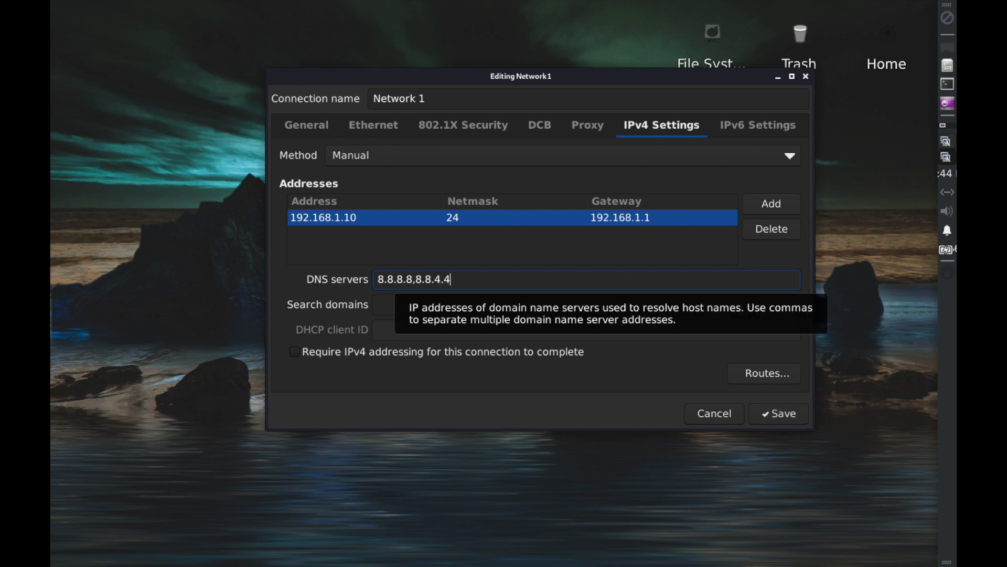
{"action": "key", "text": "Tab"}
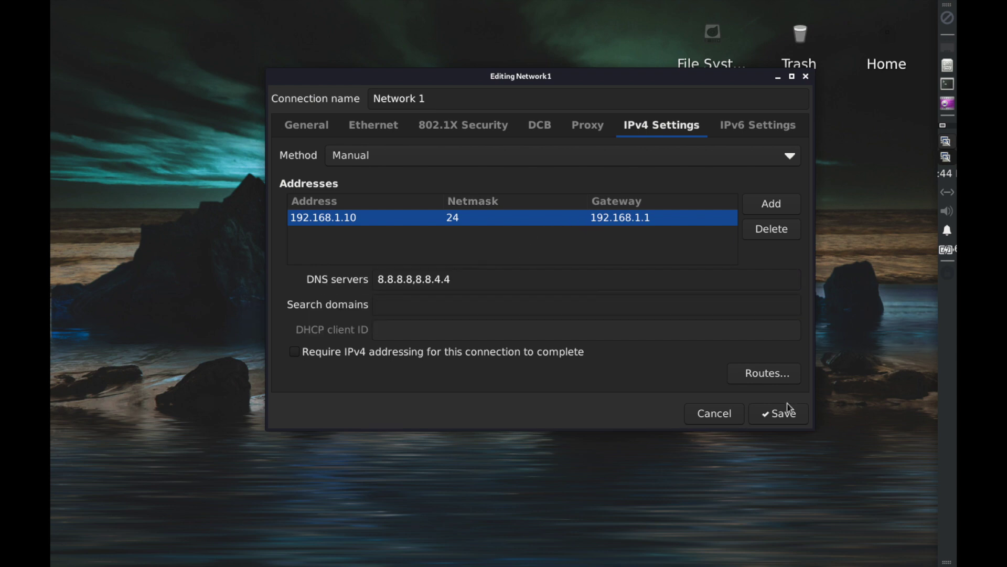
{"action": "left_click", "coordinate": [778, 418]}
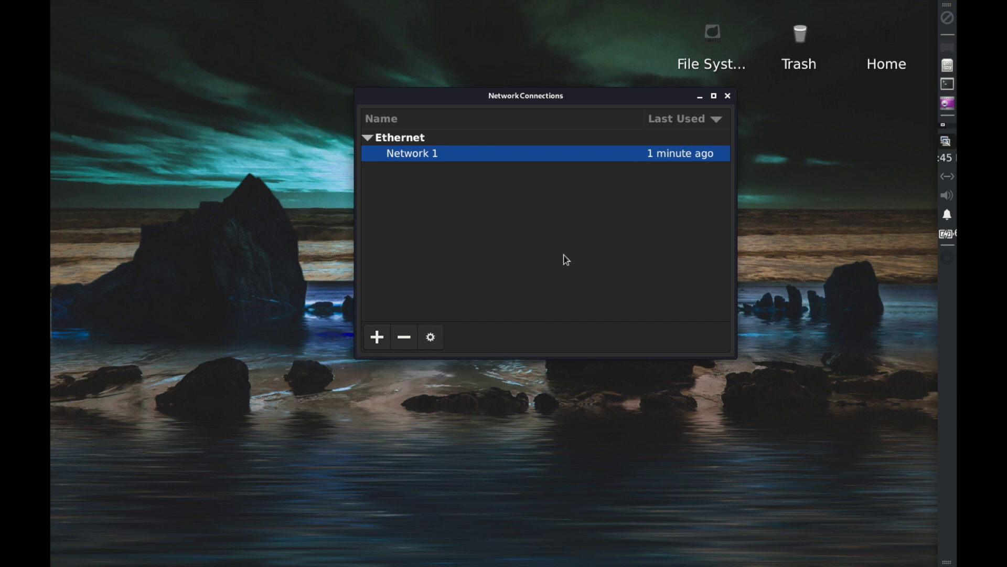
- Close Network Connections and run ifconfig in a new terminal window
{"action": "left_click", "coordinate": [729, 98]}
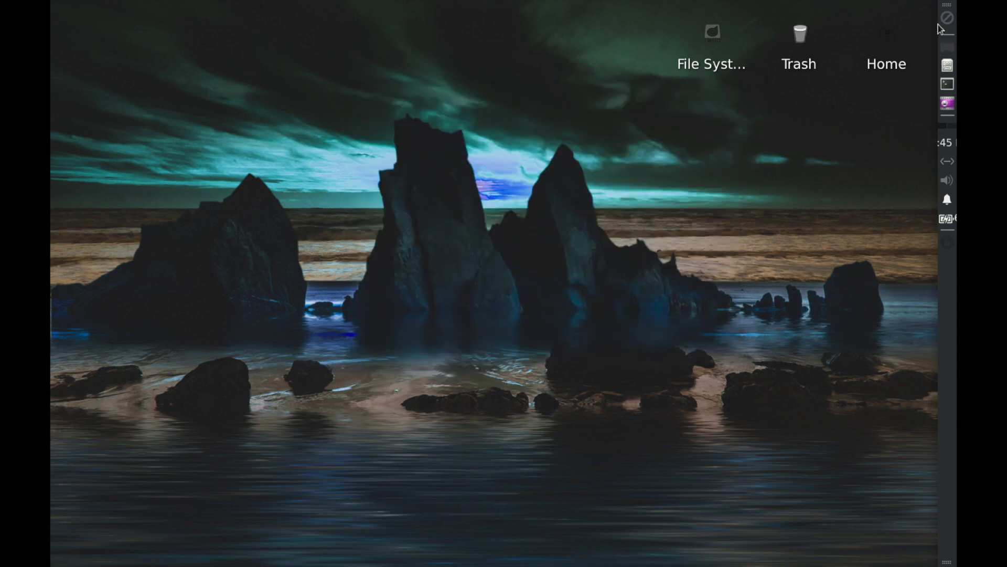
{"action": "left_click", "coordinate": [949, 89]}
{"action": "type", "text": "sudo re"}
{"action": "left_click", "coordinate": [947, 85]}
{"action": "type", "text": "ifconfig"}
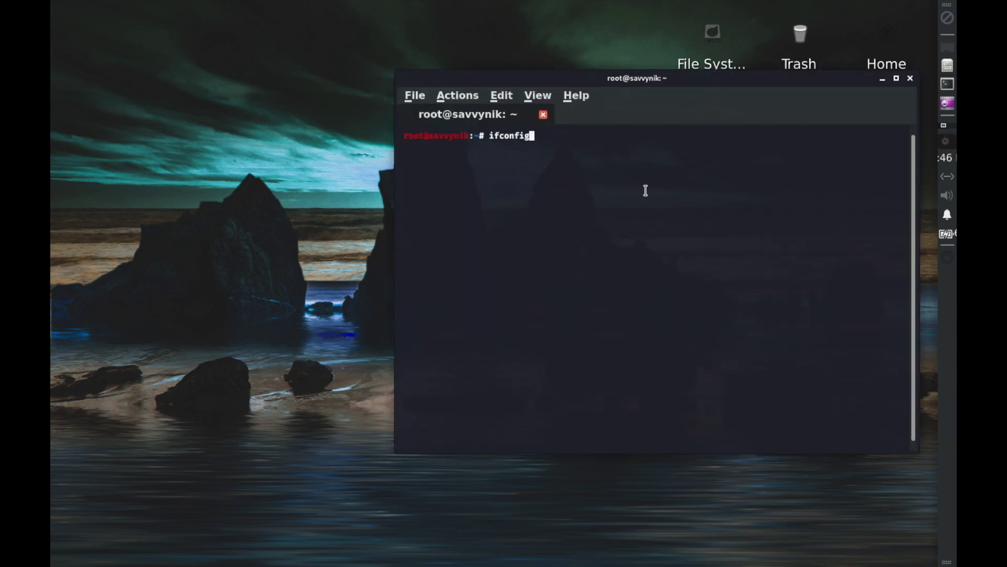
{"action": "key", "text": "Return"}
- Move the terminal aside and highlight the eth0 address 192.168.1.10
{"action": "left_click", "coordinate": [680, 86]}
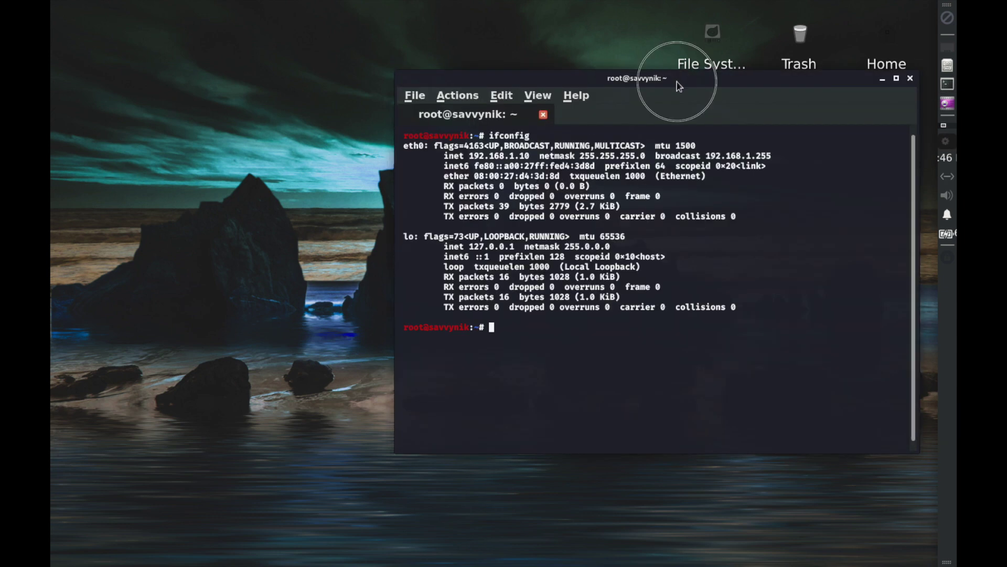
{"action": "left_click_drag", "start_coordinate": [680, 85], "coordinate": [507, 46]}
{"action": "left_click", "coordinate": [361, 116]}
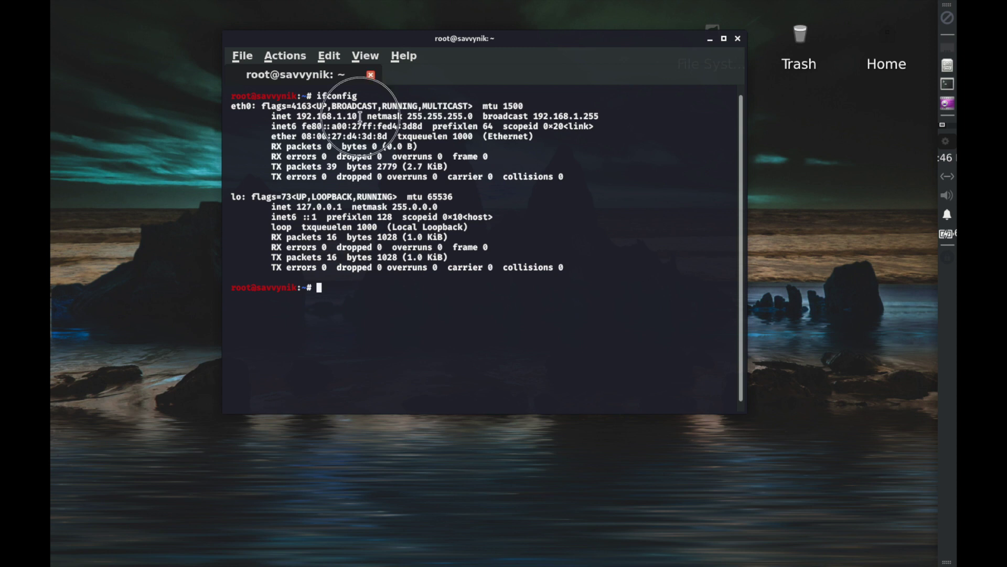
{"action": "left_click_drag", "start_coordinate": [360, 117], "coordinate": [297, 118]}
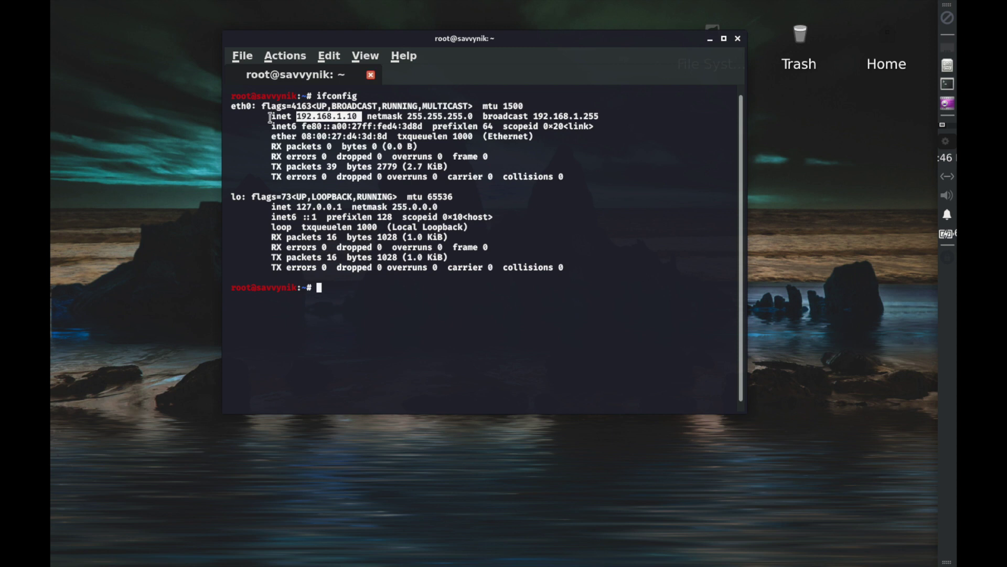
{"action": "left_click", "coordinate": [254, 108]}
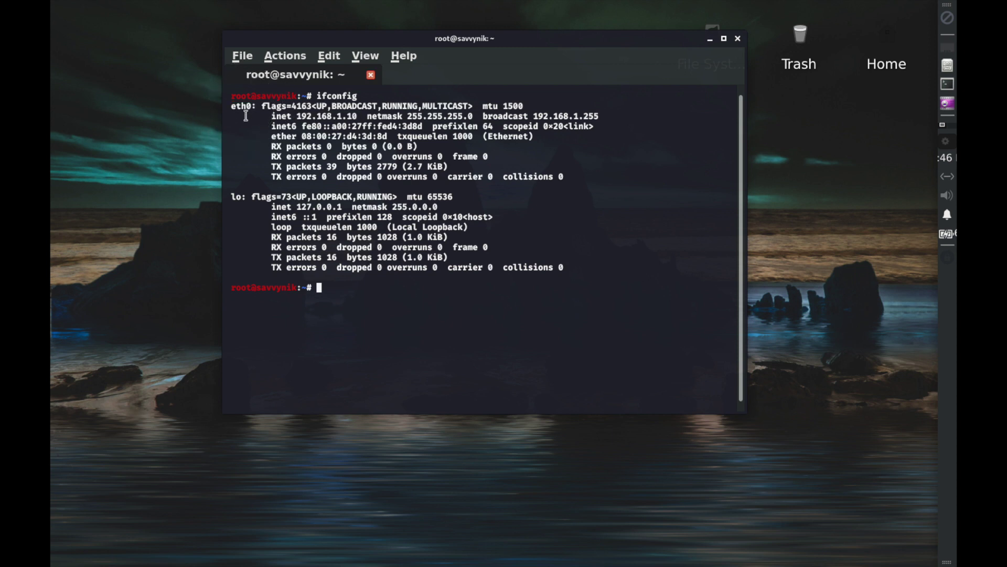
{"action": "left_click", "coordinate": [360, 117]}
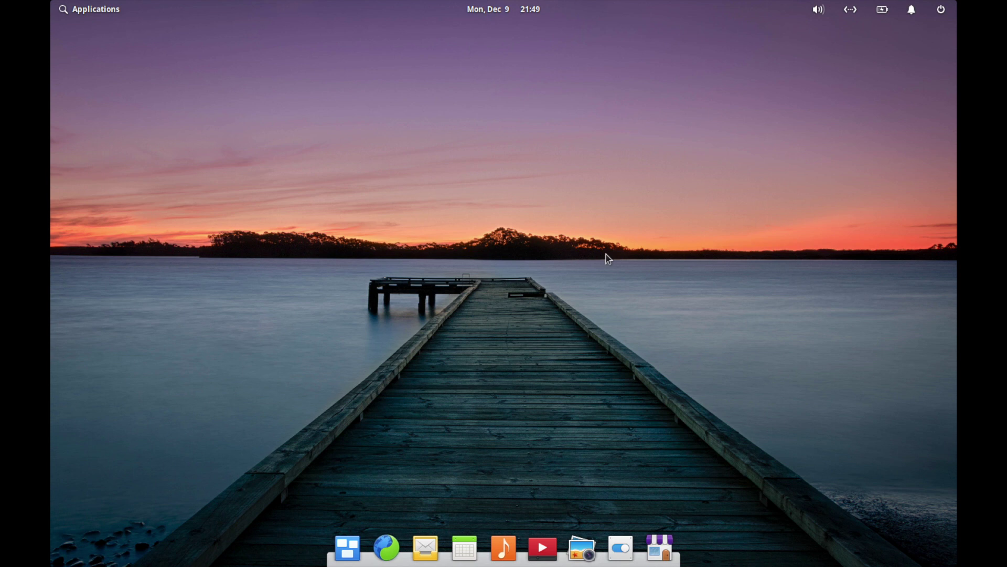
- Open Network Settings from the panel and point out wired IP 10.0.2.15 and router 10.0.2.2
{"action": "left_click", "coordinate": [851, 12]}
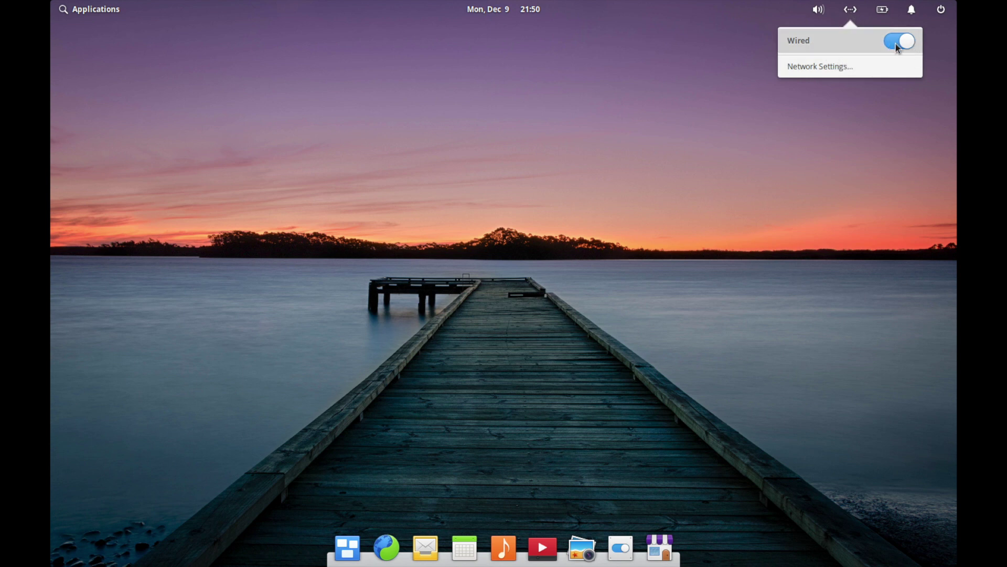
{"action": "left_click", "coordinate": [823, 72]}
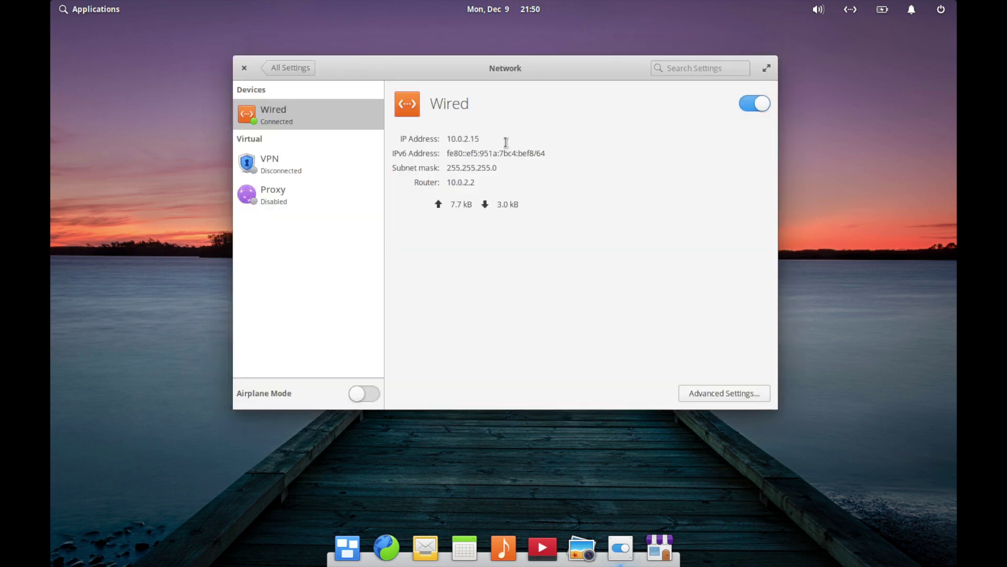
{"action": "left_click_drag", "start_coordinate": [540, 71], "coordinate": [508, 56]}
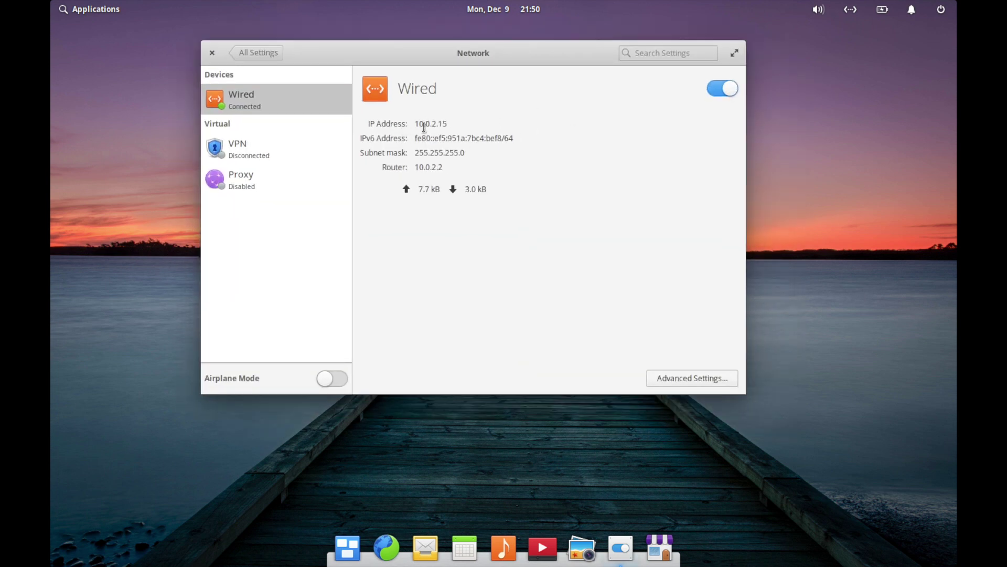
{"action": "left_click_drag", "start_coordinate": [418, 124], "coordinate": [475, 132]}
{"action": "left_click", "coordinate": [508, 137]}
{"action": "left_click_drag", "start_coordinate": [416, 166], "coordinate": [451, 167]}
{"action": "left_click", "coordinate": [451, 167]}
{"action": "left_click", "coordinate": [697, 378]}
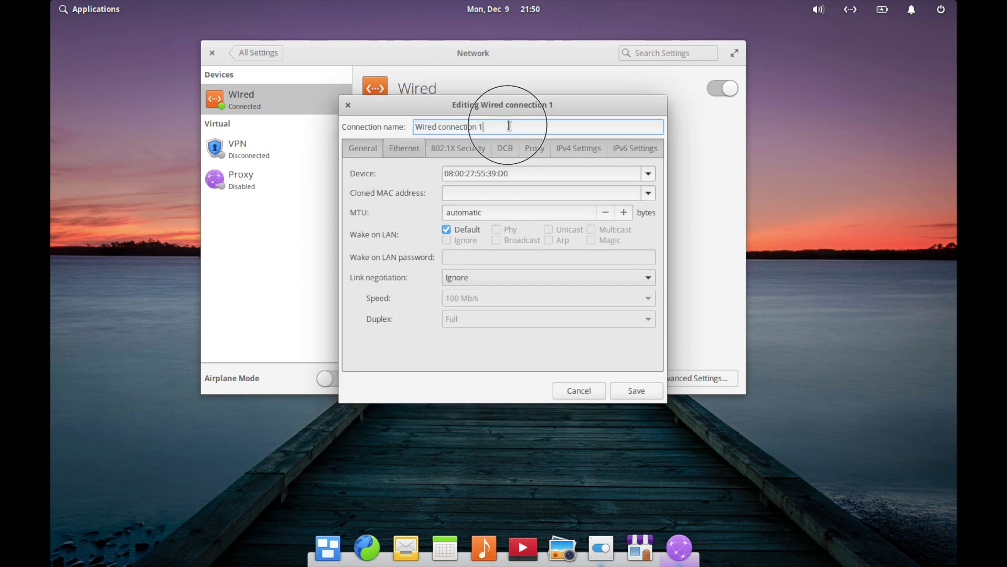
- Rename the wired connection to 'Network Connection 2'
{"action": "type", "text": "Net"}
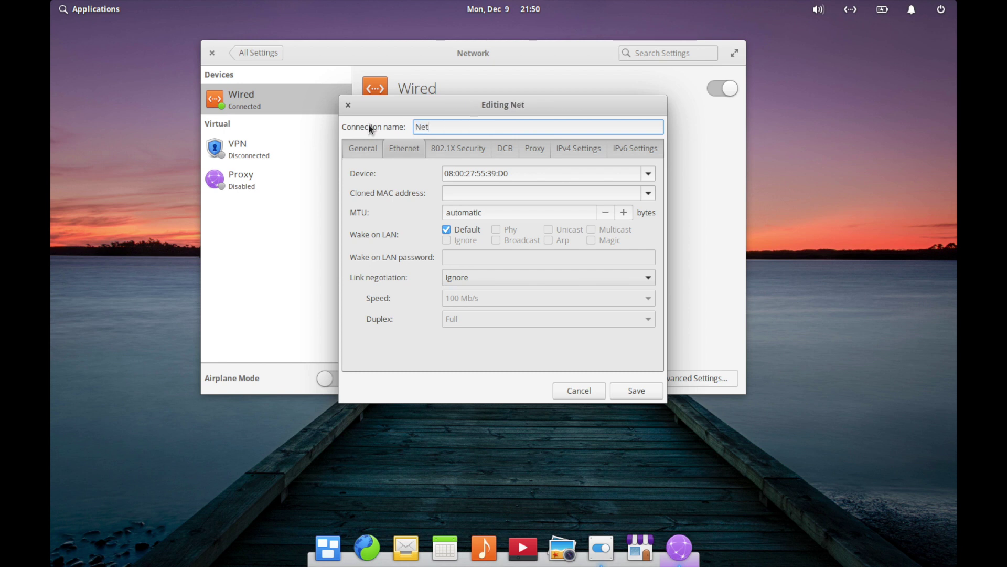
{"action": "type", "text": "work Ne"}
{"action": "key", "text": "BackSpace"}
{"action": "key", "text": "BackSpace"}
{"action": "type", "text": "C"}
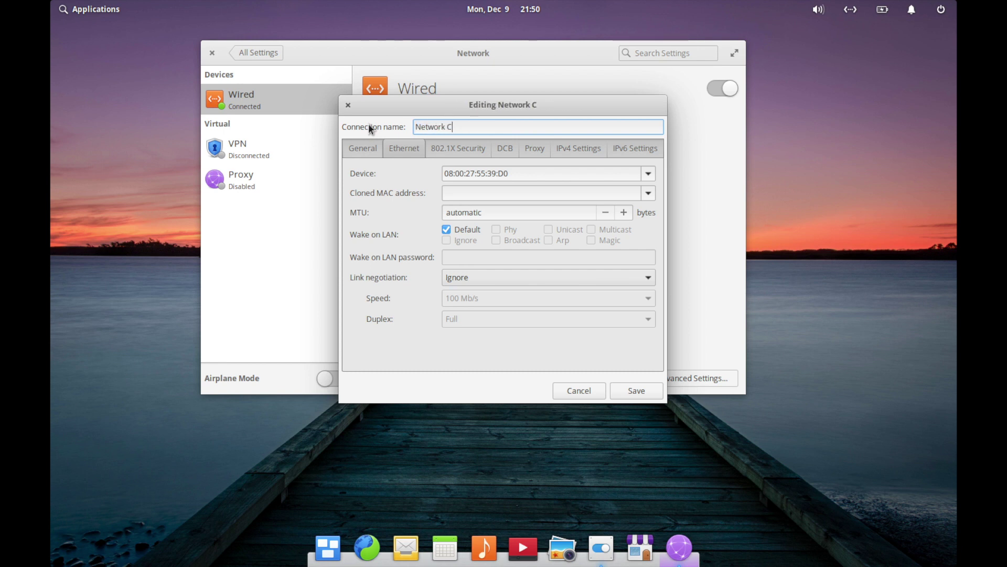
{"action": "type", "text": "onnection 2"}
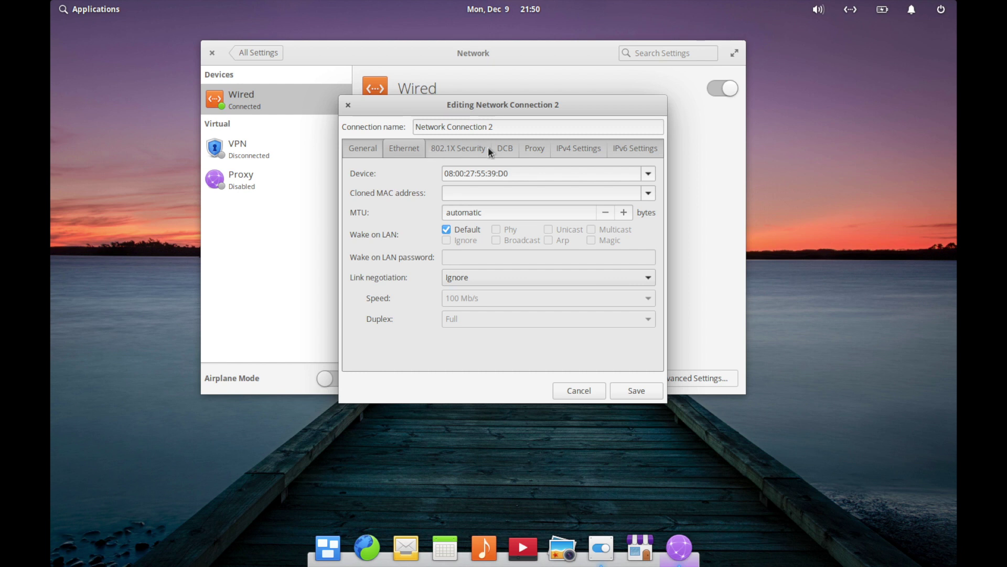
{"action": "left_click", "coordinate": [576, 153]}
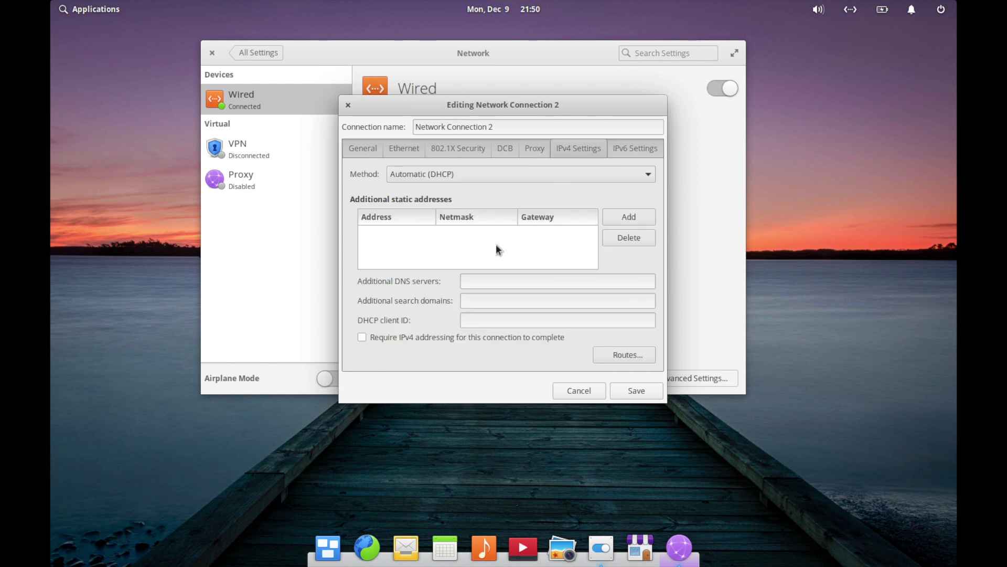
- Set IPv4 to Manual with 192.168.1.10, netmask 255.255.255.0 and gateway 192.168.1.1
{"action": "left_click", "coordinate": [465, 178]}
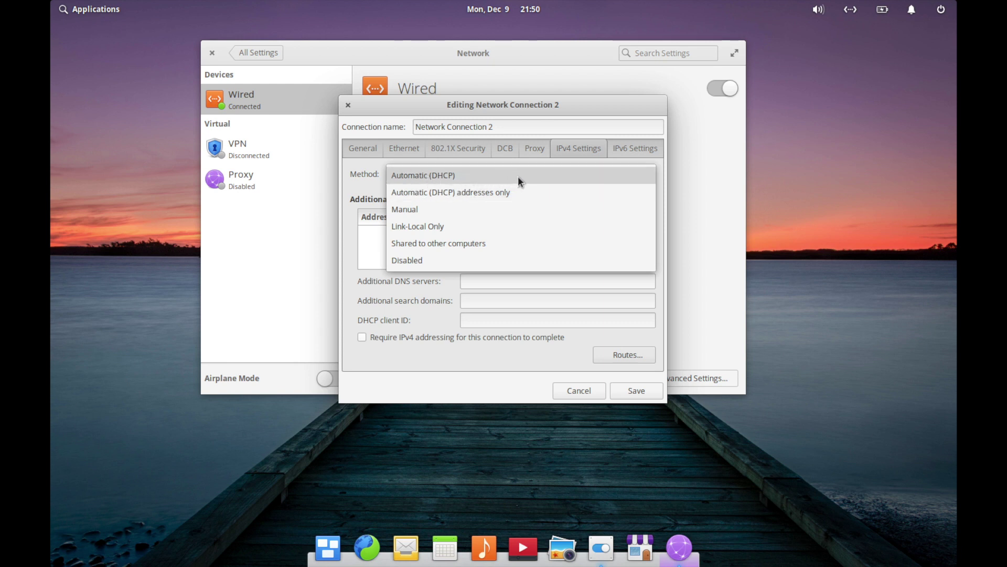
{"action": "left_click", "coordinate": [501, 210]}
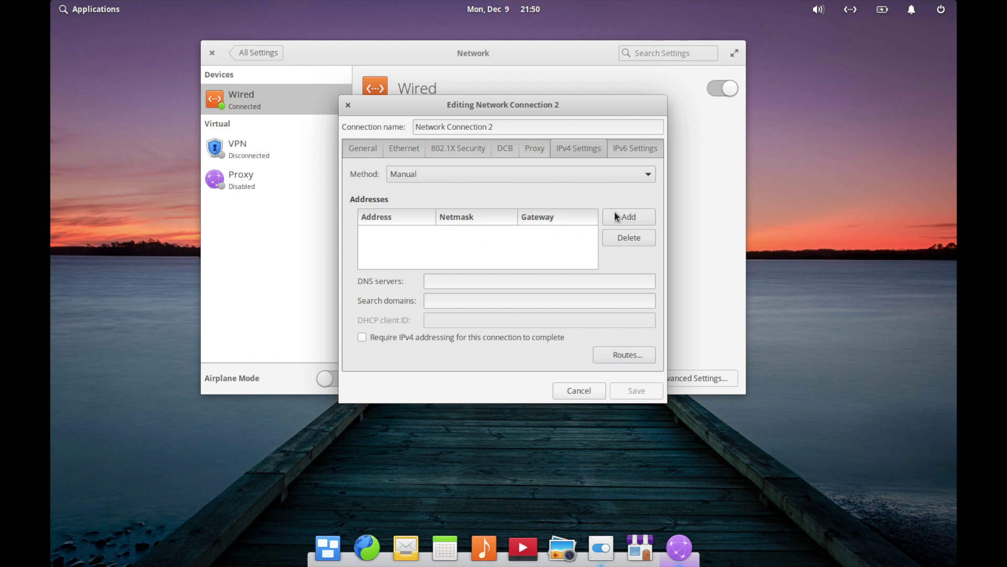
{"action": "left_click", "coordinate": [633, 217]}
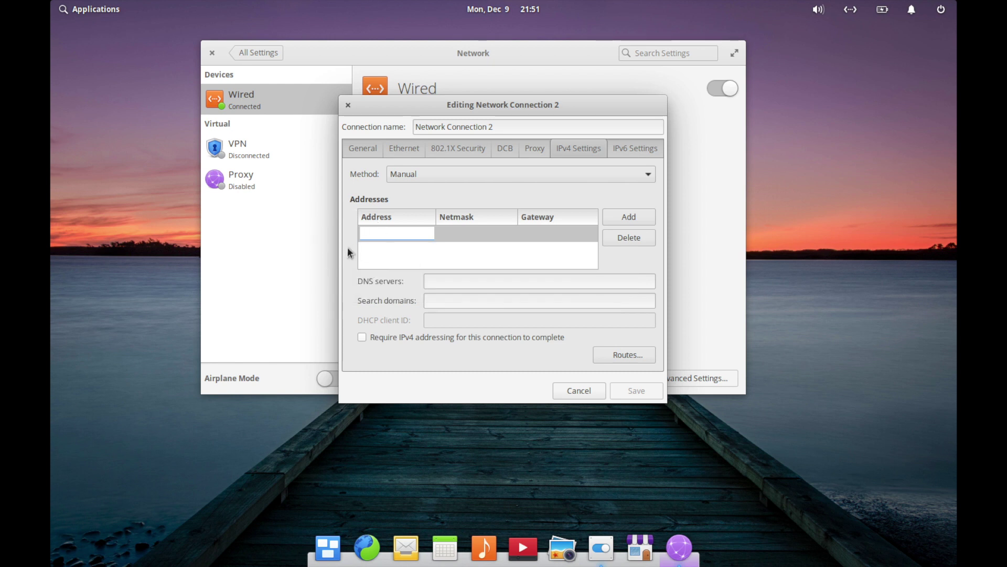
{"action": "type", "text": "192"}
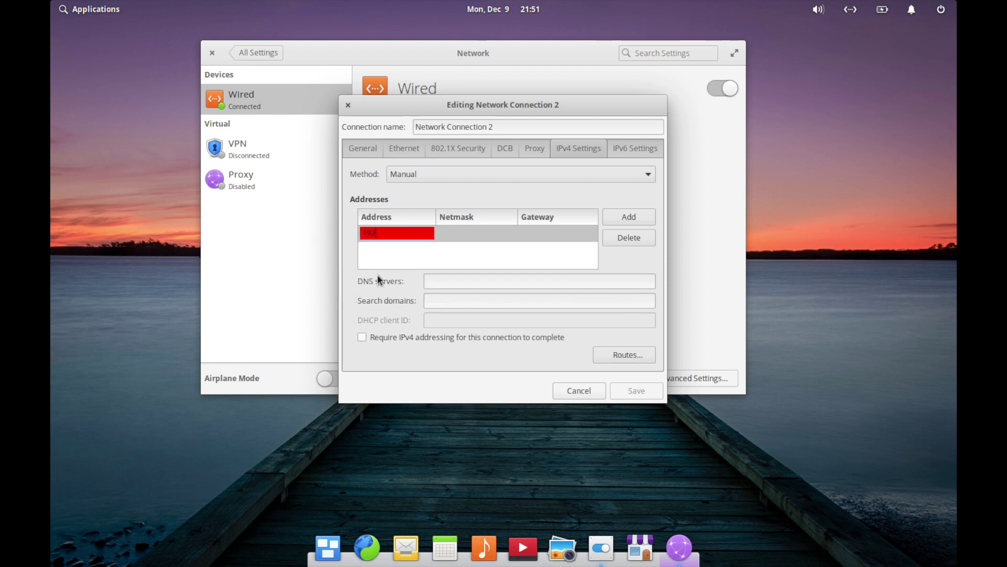
{"action": "type", "text": ".168"}
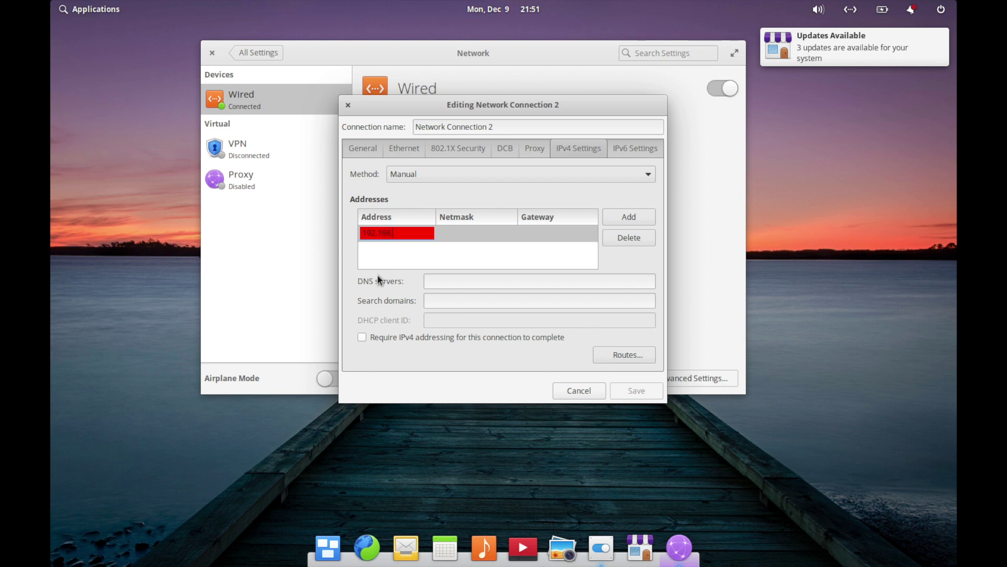
{"action": "type", "text": ".1."}
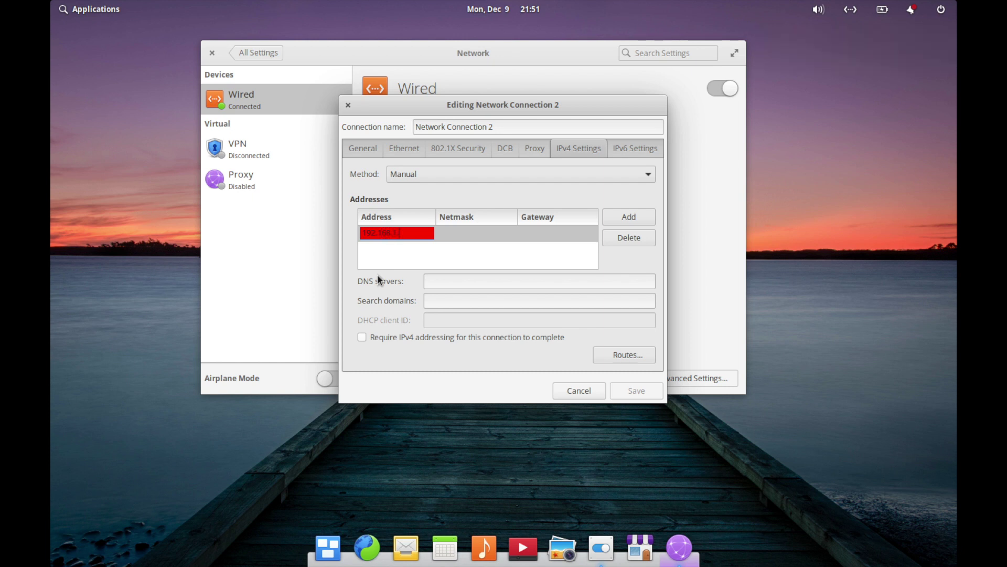
{"action": "type", "text": "10"}
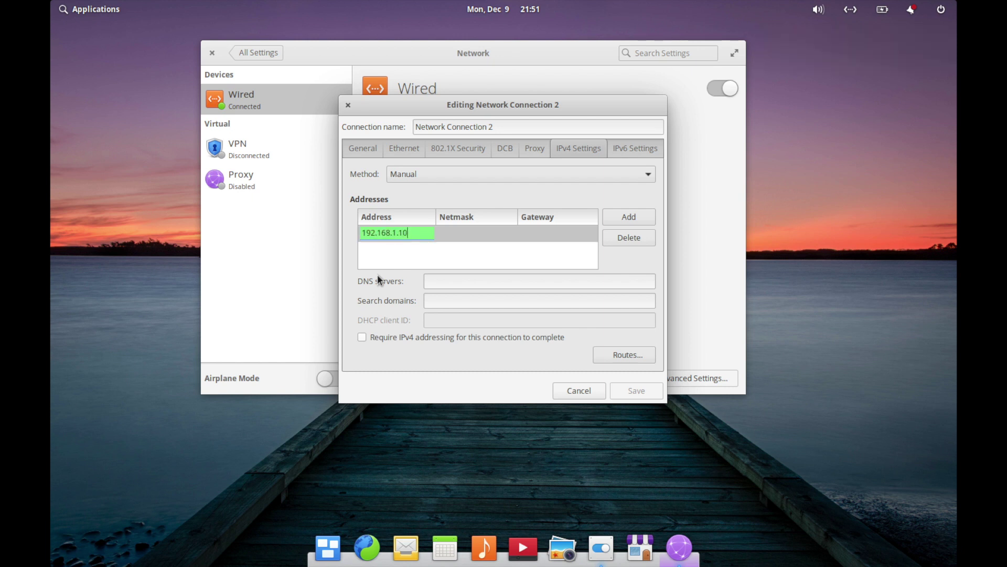
{"action": "left_click", "coordinate": [464, 234]}
{"action": "type", "text": "255"}
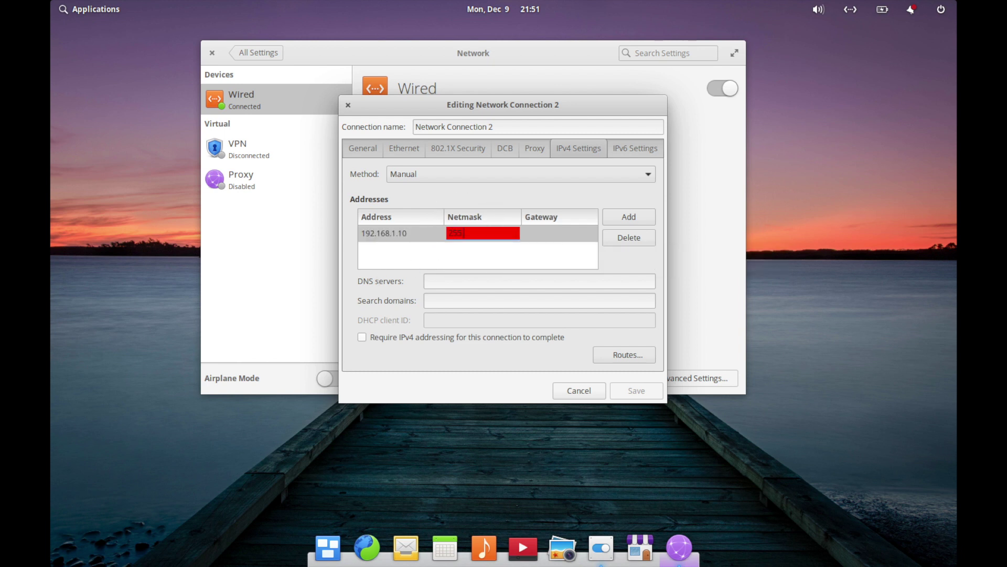
{"action": "type", "text": ".255.255.0"}
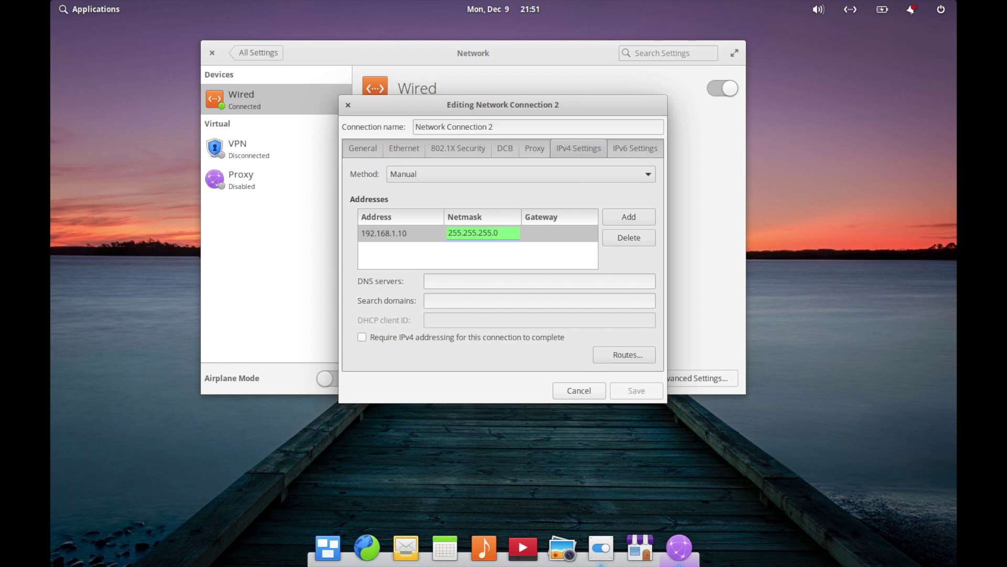
{"action": "key", "text": "Tab"}
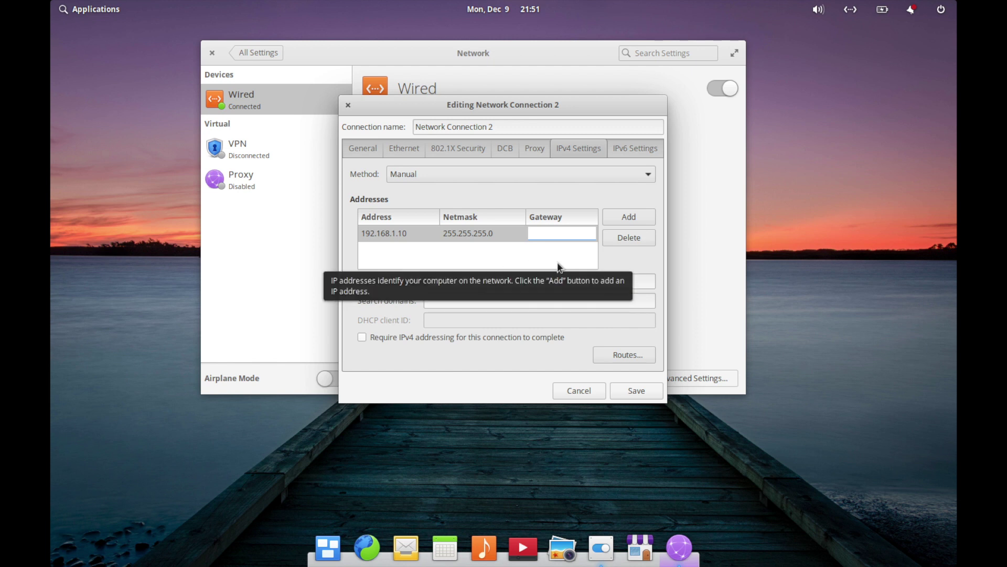
{"action": "type", "text": "192.1"}
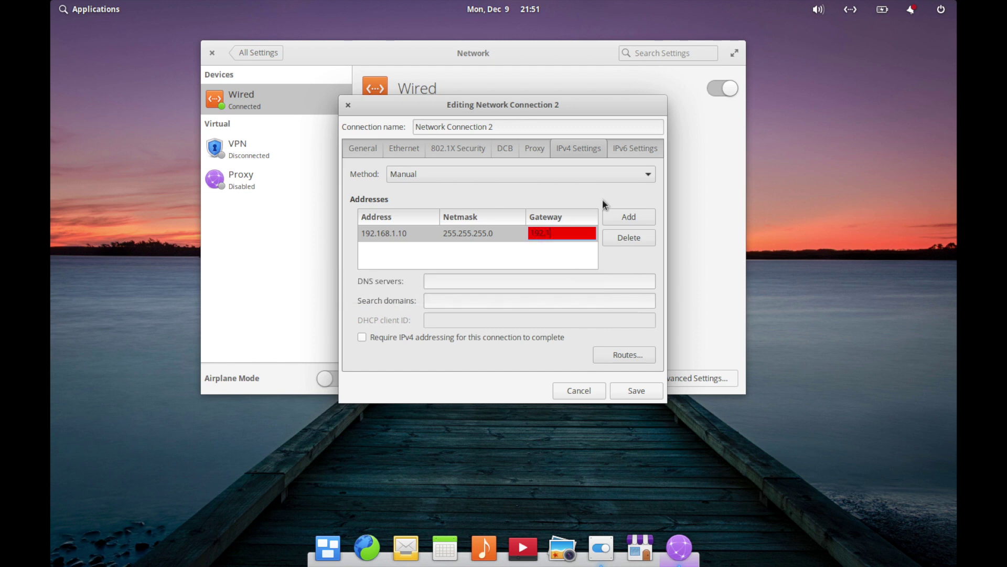
{"action": "type", "text": "68.1.1"}
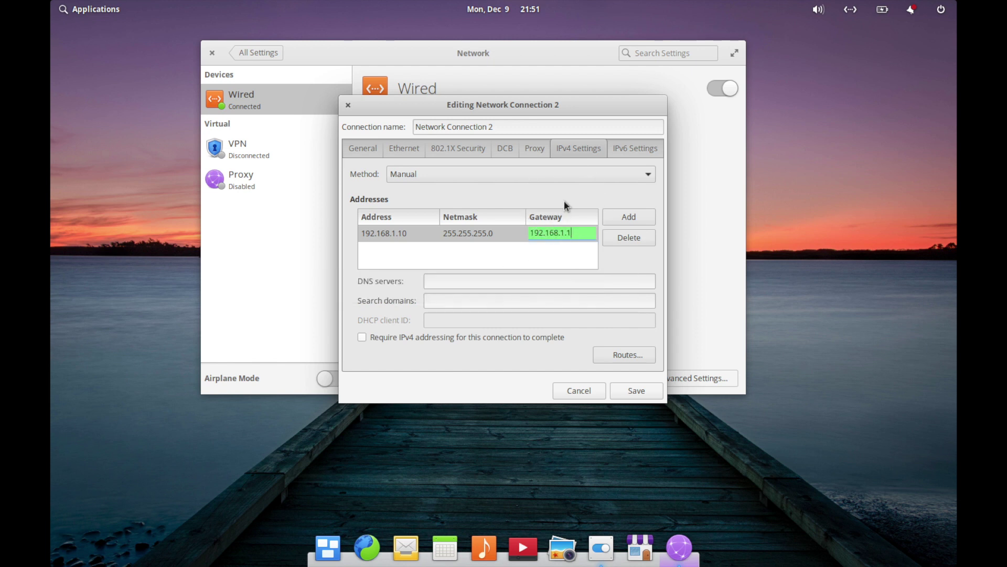
{"action": "key", "text": "Return"}
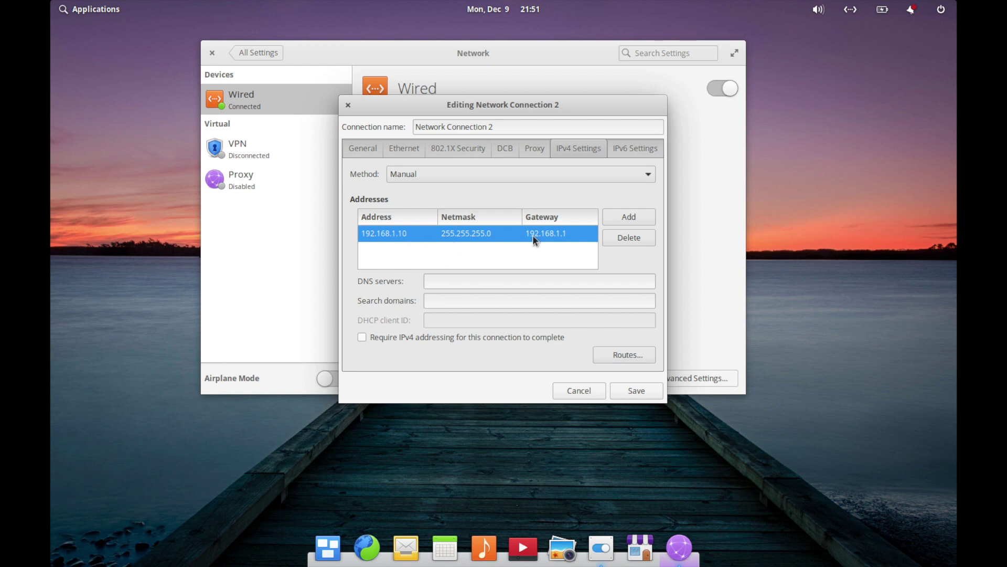
- Confirm the Manual IPv4 method and save the connection
{"action": "key", "text": "shift+Tab"}
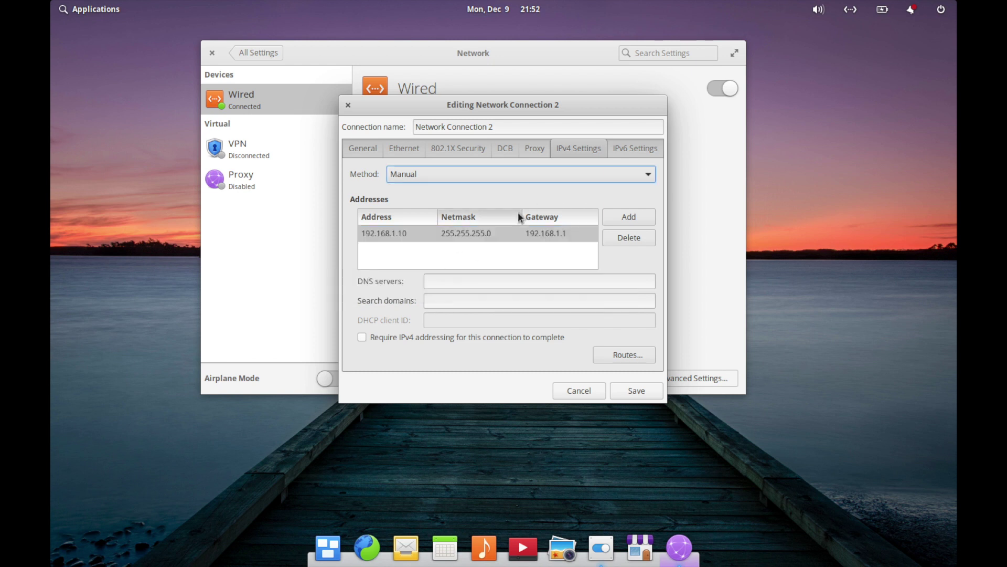
{"action": "left_click", "coordinate": [558, 170]}
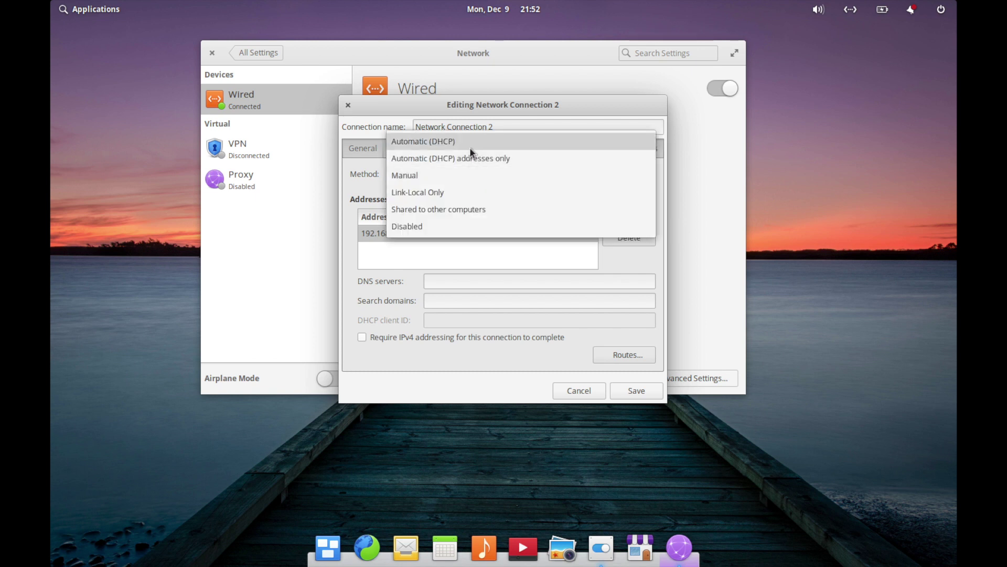
{"action": "left_click", "coordinate": [446, 176]}
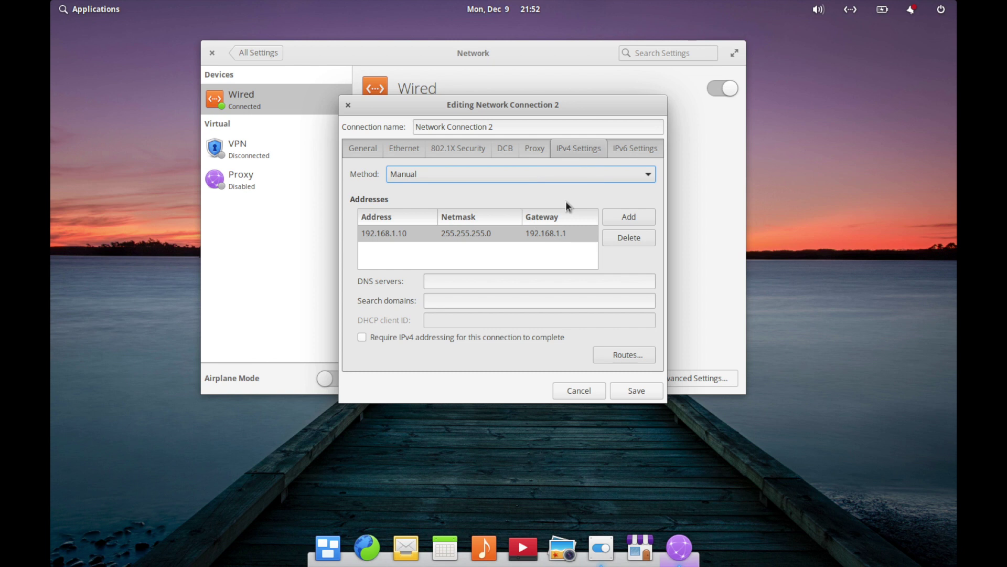
{"action": "left_click", "coordinate": [637, 390]}
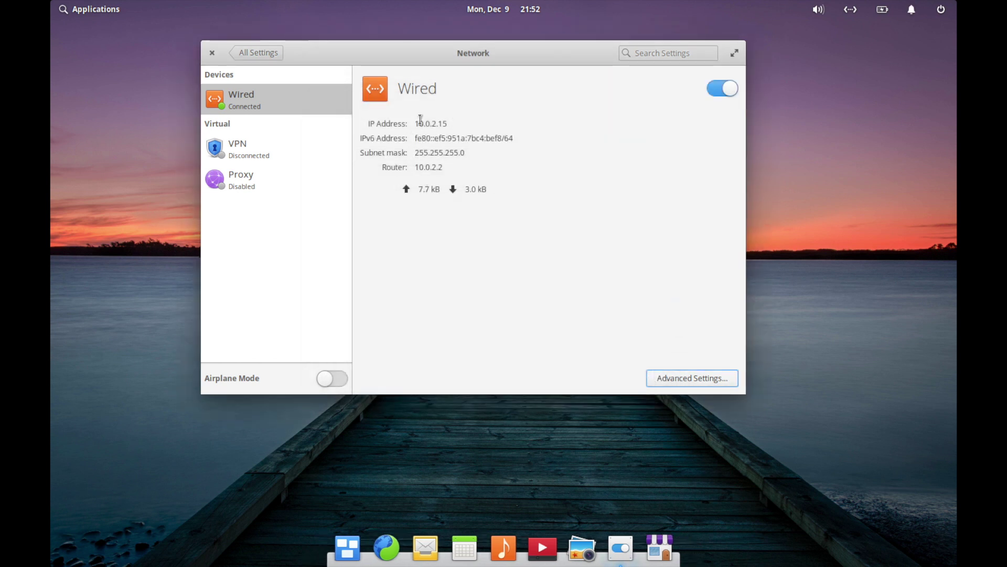
- Select the shown IP 10.0.2.15 and subnet mask, then switch the wired connection off
{"action": "double_click", "coordinate": [430, 124]}
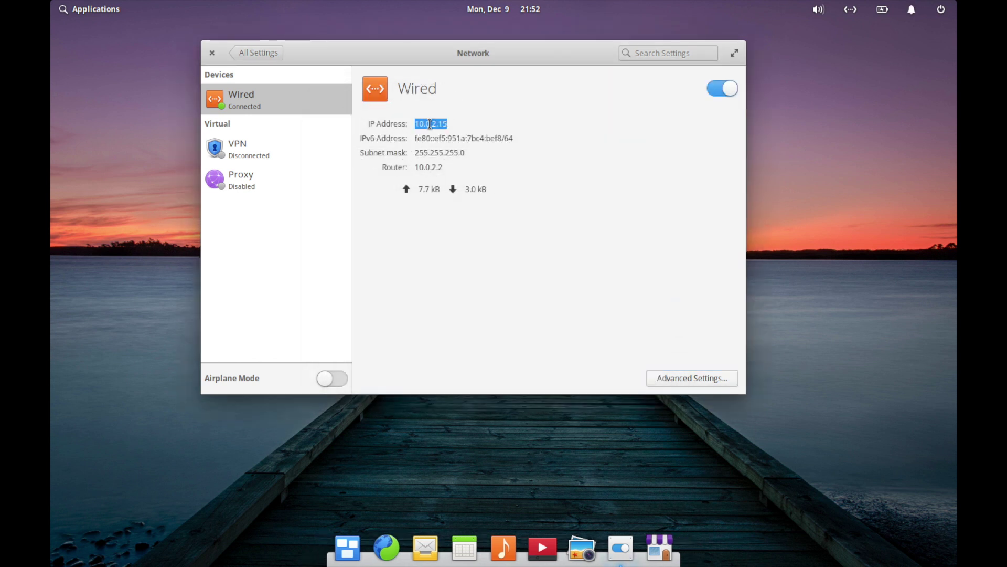
{"action": "triple_click", "coordinate": [455, 152]}
{"action": "left_click", "coordinate": [493, 152]}
{"action": "left_click", "coordinate": [723, 90]}
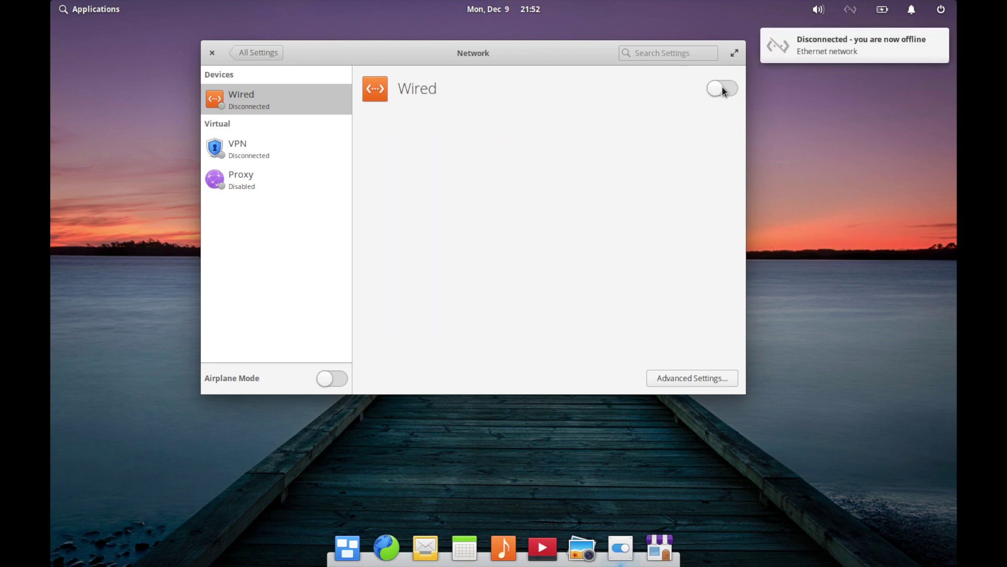
- Turn the wired connection back on and open its Advanced Settings editor
{"action": "mouse_move", "coordinate": [795, 58]}
{"action": "left_click", "coordinate": [722, 89]}
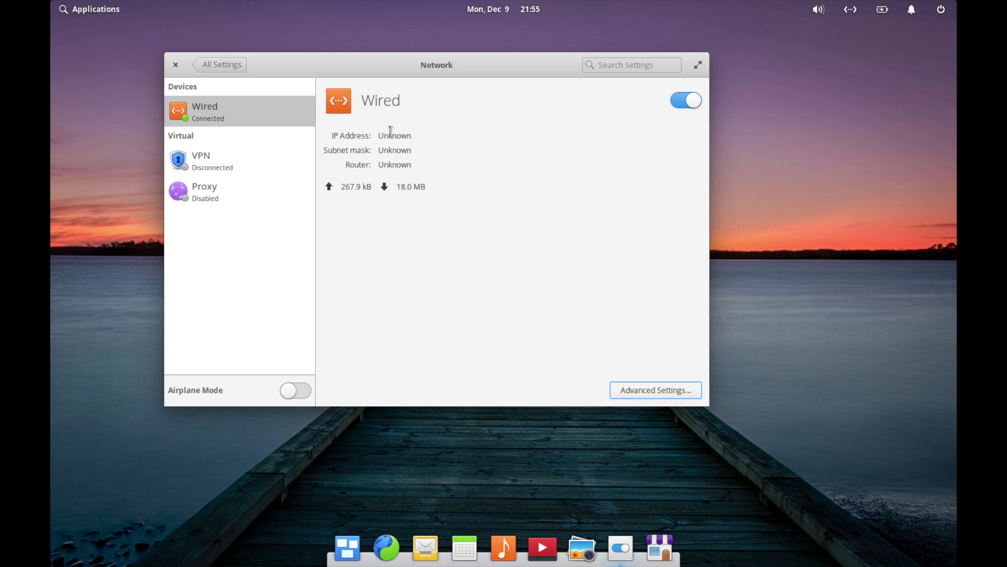
{"action": "left_click", "coordinate": [641, 390]}
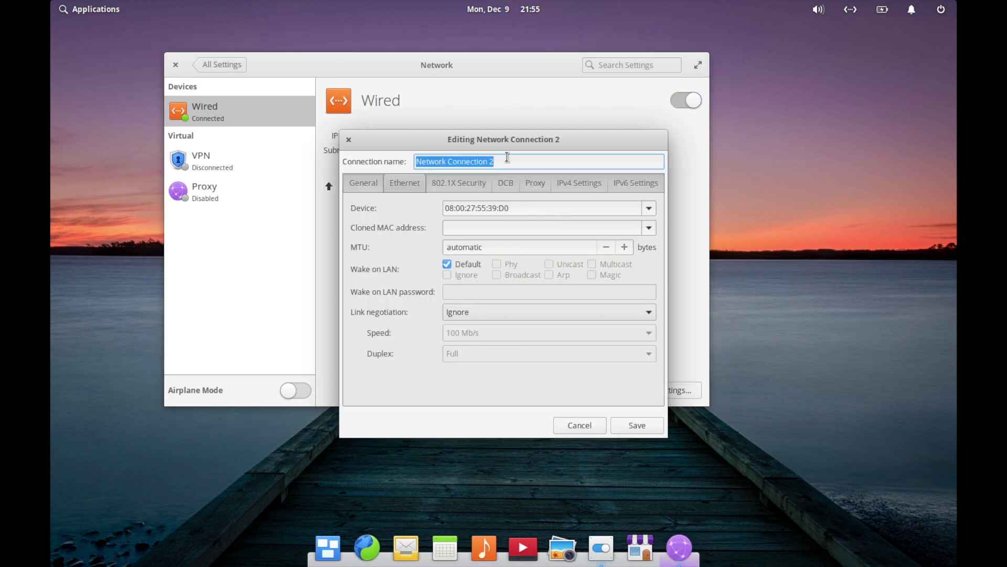
{"action": "left_click_drag", "start_coordinate": [610, 135], "coordinate": [658, 83]}
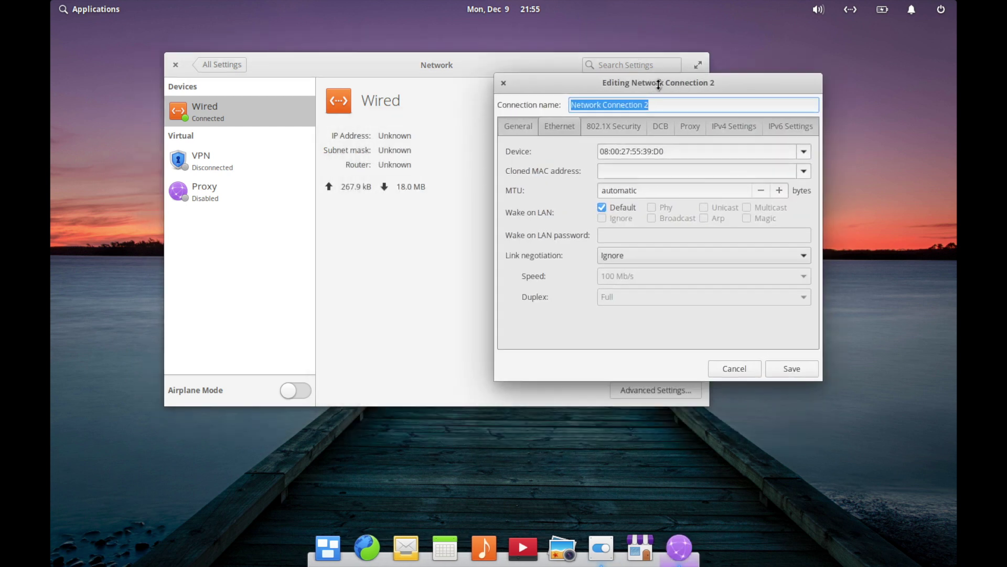
- Revert IPv4 to Automatic (DHCP), delete the static address, save, and reconnect wired
{"action": "left_click", "coordinate": [736, 131]}
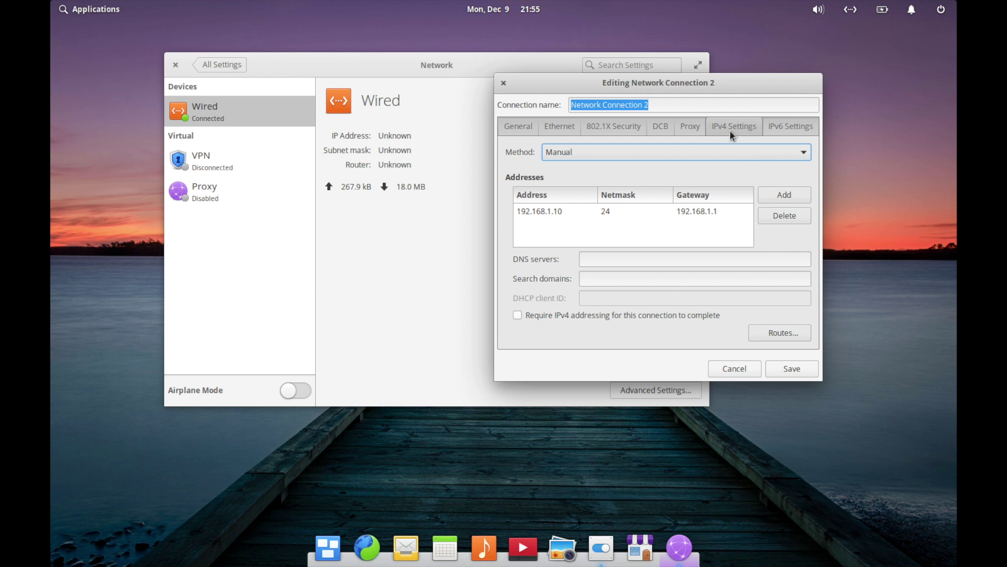
{"action": "left_click", "coordinate": [681, 152]}
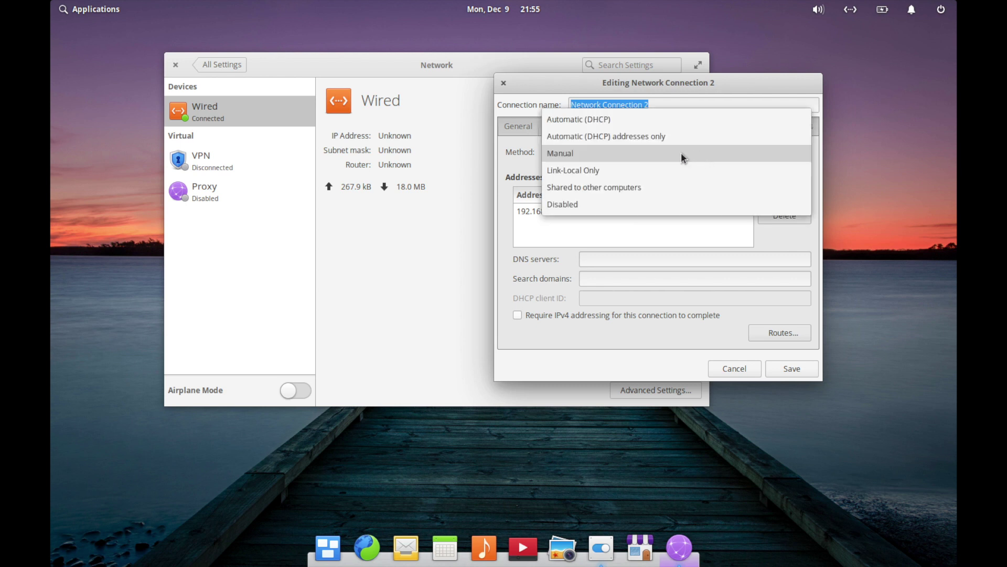
{"action": "left_click", "coordinate": [616, 120]}
{"action": "left_click", "coordinate": [745, 212]}
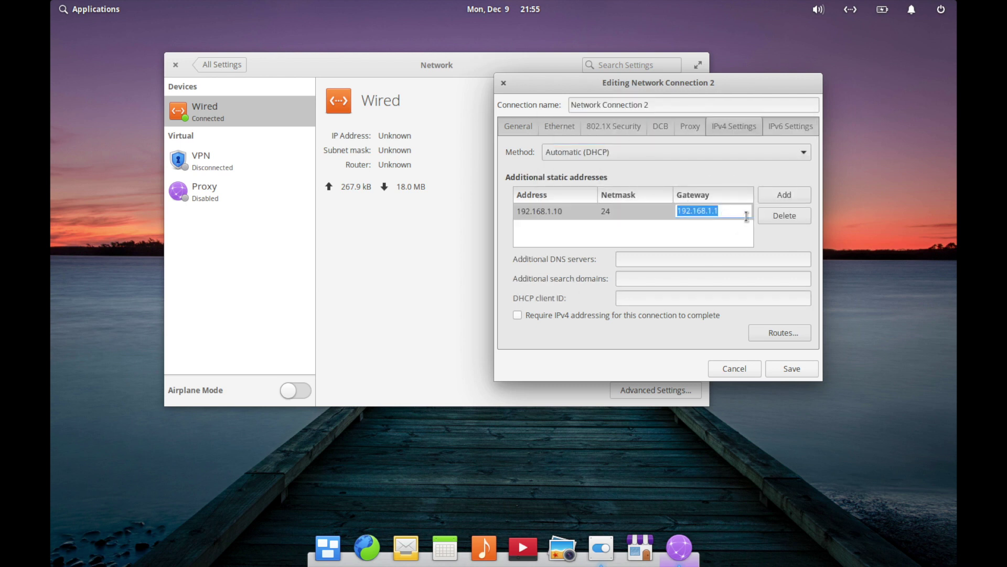
{"action": "left_click", "coordinate": [791, 220]}
{"action": "left_click", "coordinate": [794, 367]}
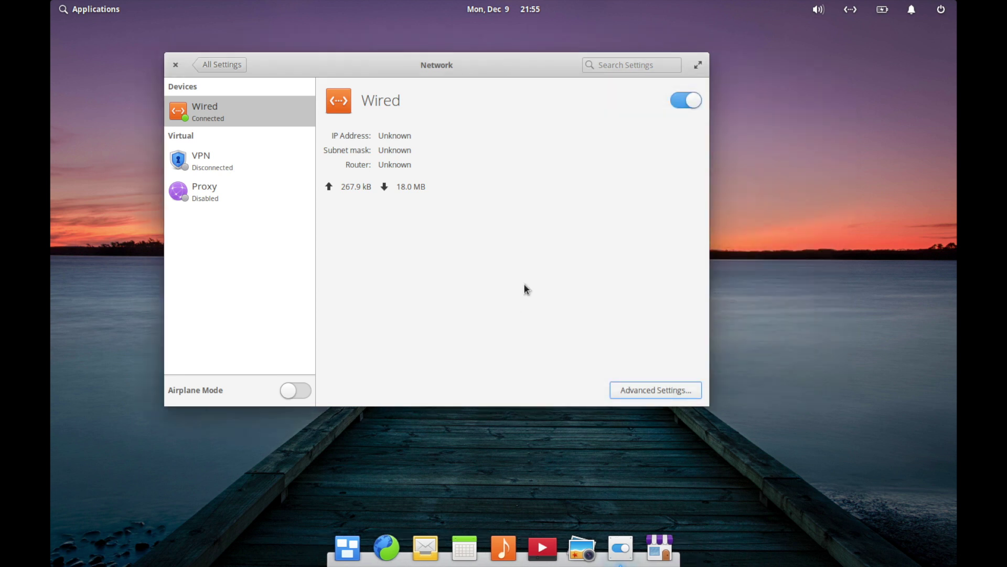
{"action": "left_click", "coordinate": [680, 103]}
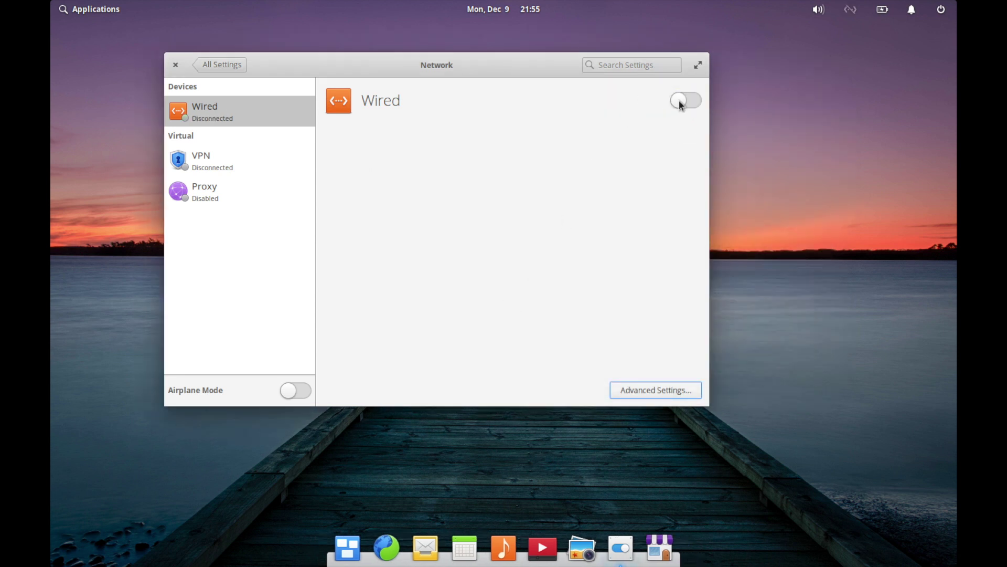
{"action": "left_click", "coordinate": [680, 102]}
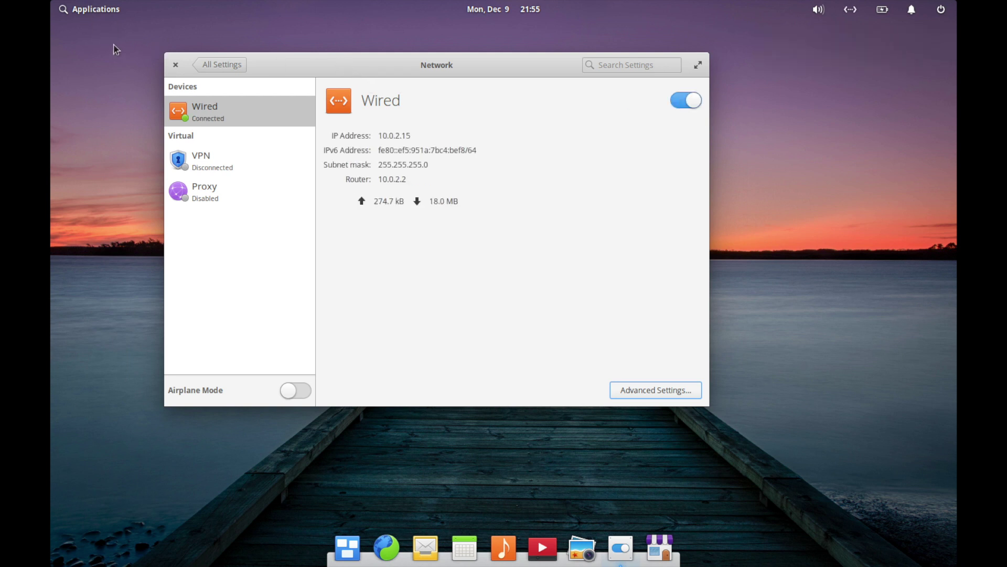
- Launch Terminal and install net-tools with apt
{"action": "left_click", "coordinate": [98, 12]}
{"action": "type", "text": "ter"}
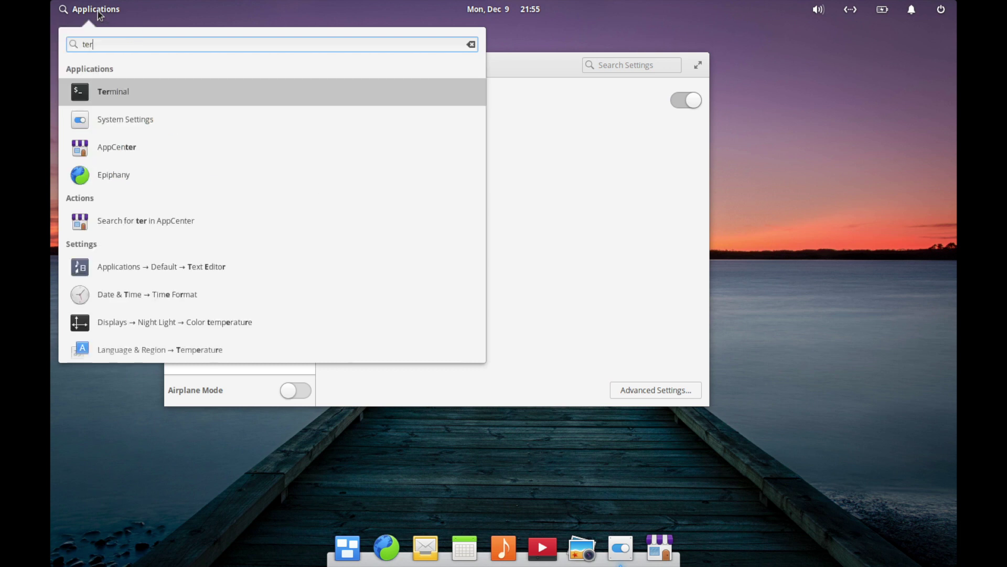
{"action": "key", "text": "Return"}
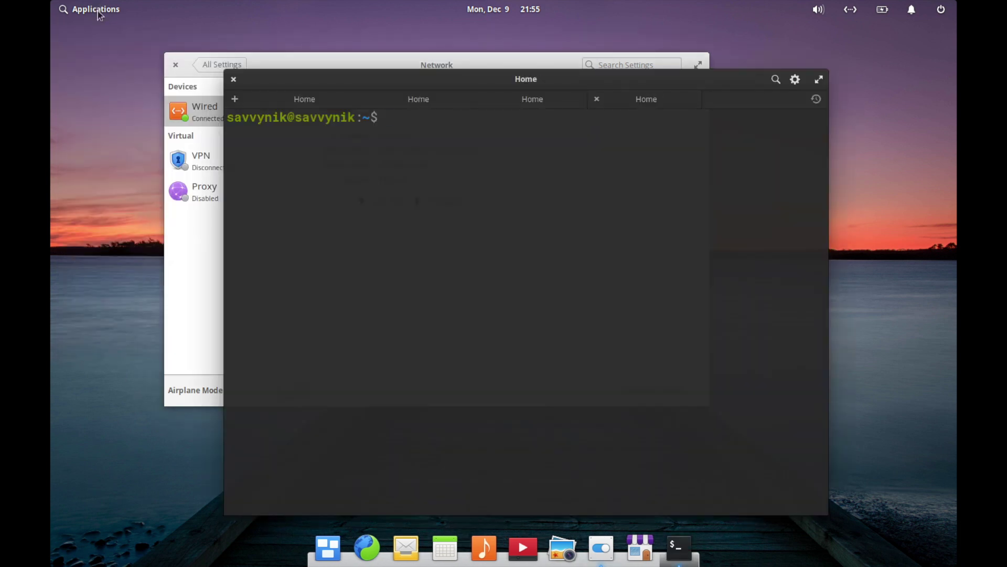
{"action": "type", "text": "apt get ins"}
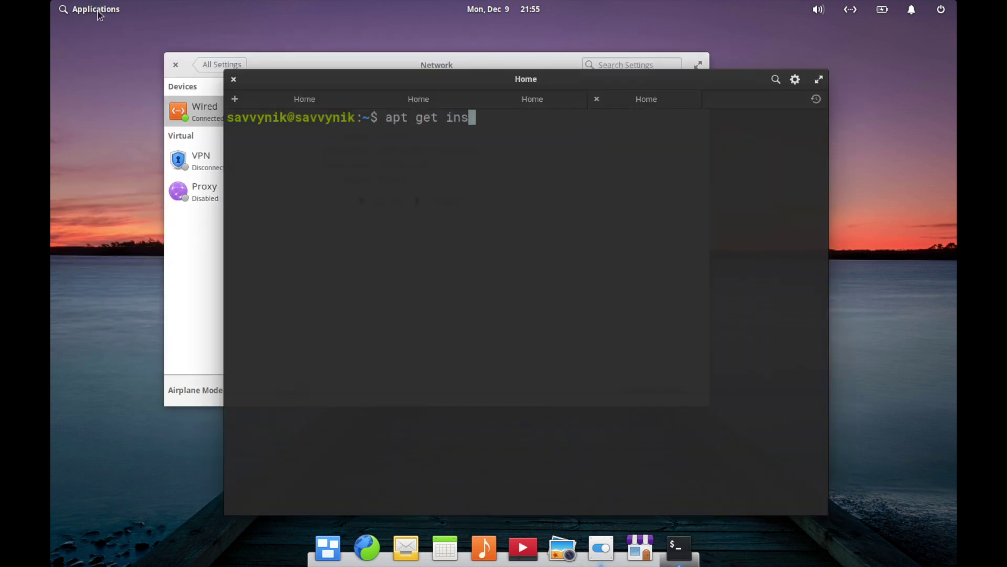
{"action": "type", "text": "tall nett"}
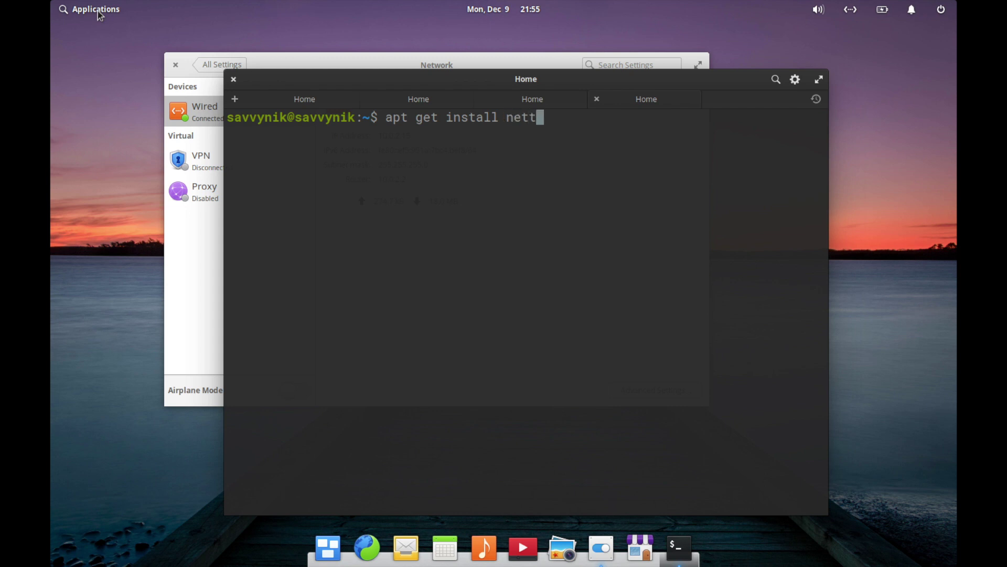
{"action": "key", "text": "BackSpace"}
{"action": "type", "text": "-tools"}
{"action": "key", "text": "Return"}
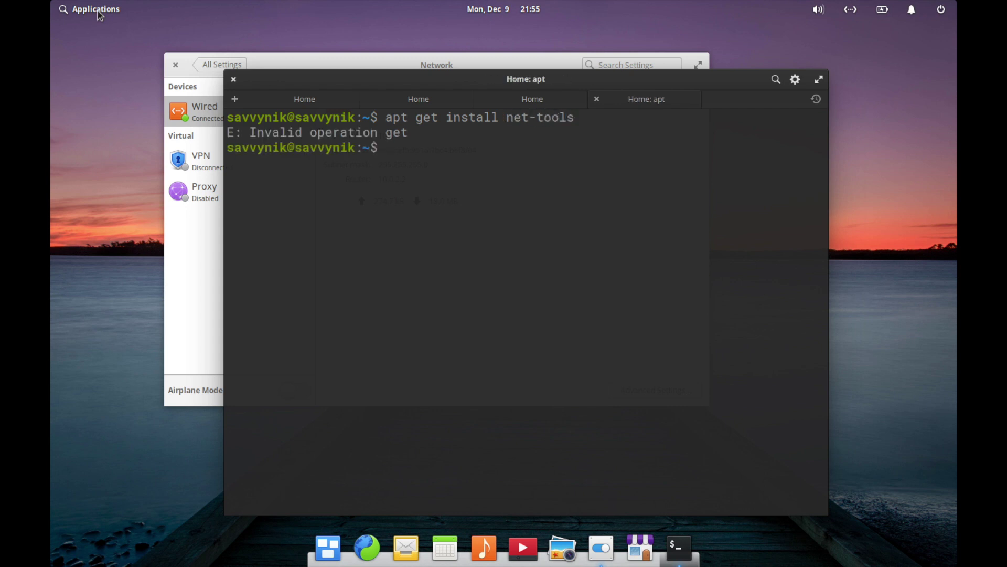
- Run ifconfig showing 10.0.2.15, then bring the Network settings window to the front
{"action": "key", "text": "Up"}
{"action": "key", "text": "Left"}
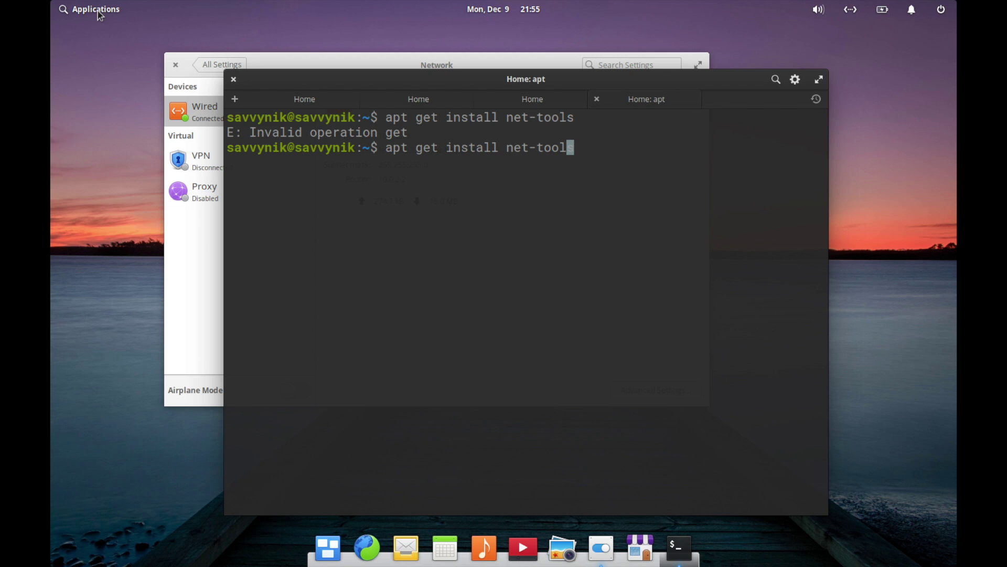
{"action": "key", "text": "Left"}
{"action": "key", "text": "Left"}
{"action": "key", "text": "Left"}
{"action": "key", "text": "Left"}
{"action": "key", "text": "Left"}
{"action": "key", "text": "Left"}
{"action": "key", "text": "Left"}
{"action": "key", "text": "Left"}
{"action": "key", "text": "Left"}
{"action": "key", "text": "Left"}
{"action": "key", "text": "Left"}
{"action": "key", "text": "Left"}
{"action": "key", "text": "Left"}
{"action": "key", "text": "Left"}
{"action": "key", "text": "Left"}
{"action": "key", "text": "Left"}
{"action": "key", "text": "Left"}
{"action": "key", "text": "Left"}
{"action": "key", "text": "Right"}
{"action": "key", "text": "BackSpace"}
{"action": "key", "text": "BackSpace"}
{"action": "key", "text": "BackSpace"}
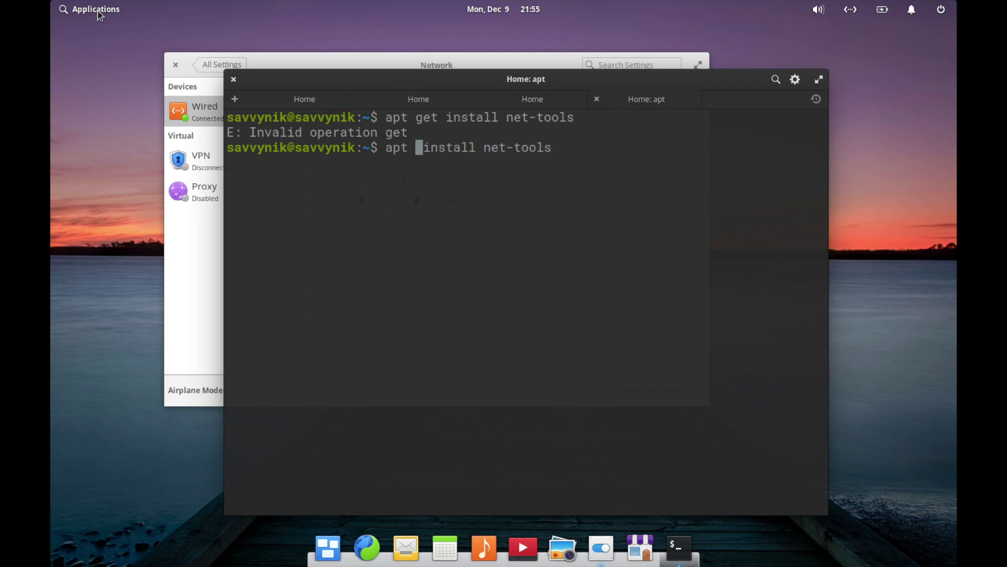
{"action": "key", "text": "BackSpace"}
{"action": "key", "text": "Left"}
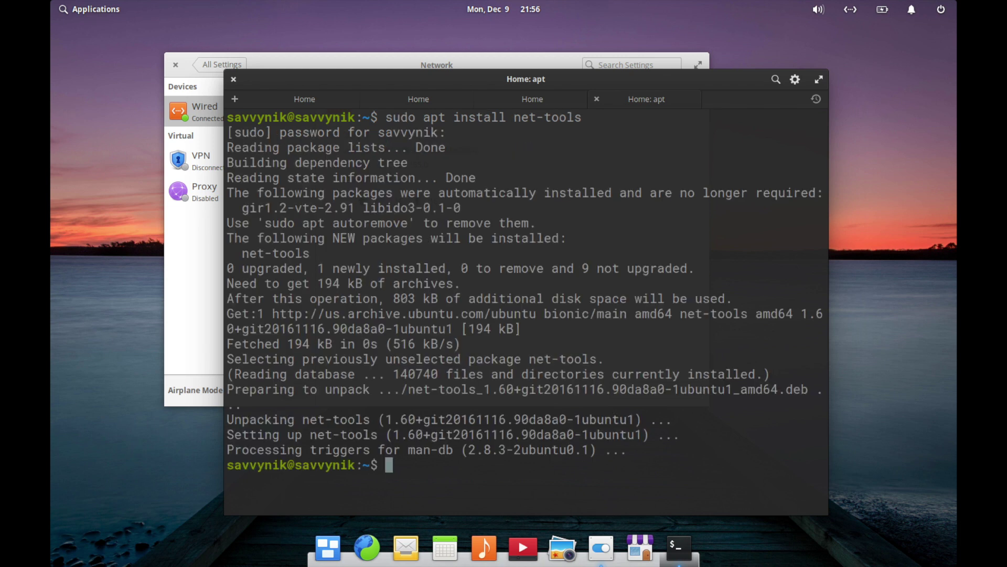
{"action": "type", "text": "ifconfig"}
{"action": "key", "text": "Return"}
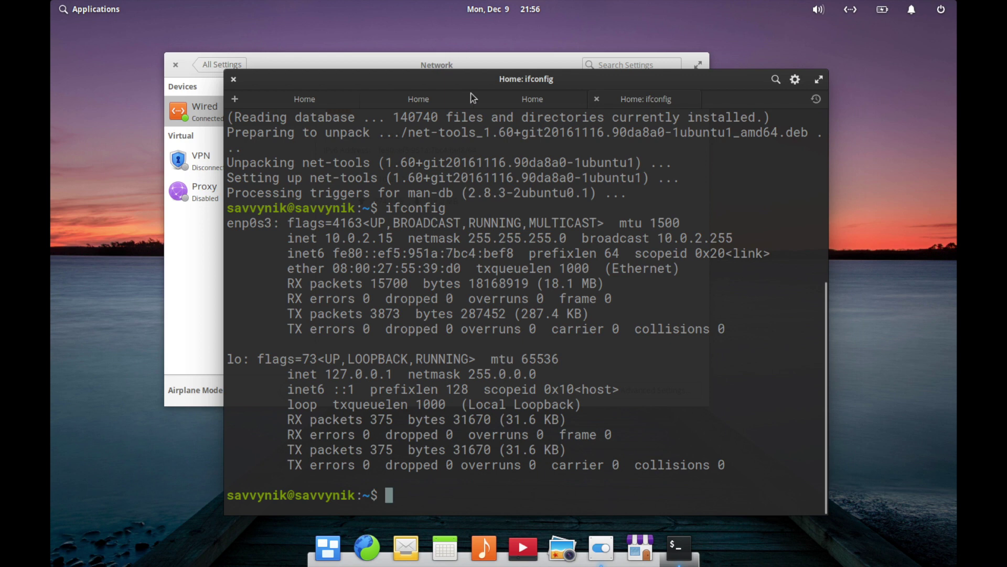
{"action": "left_click_drag", "start_coordinate": [472, 97], "coordinate": [573, 47]}
{"action": "left_click", "coordinate": [534, 142]}
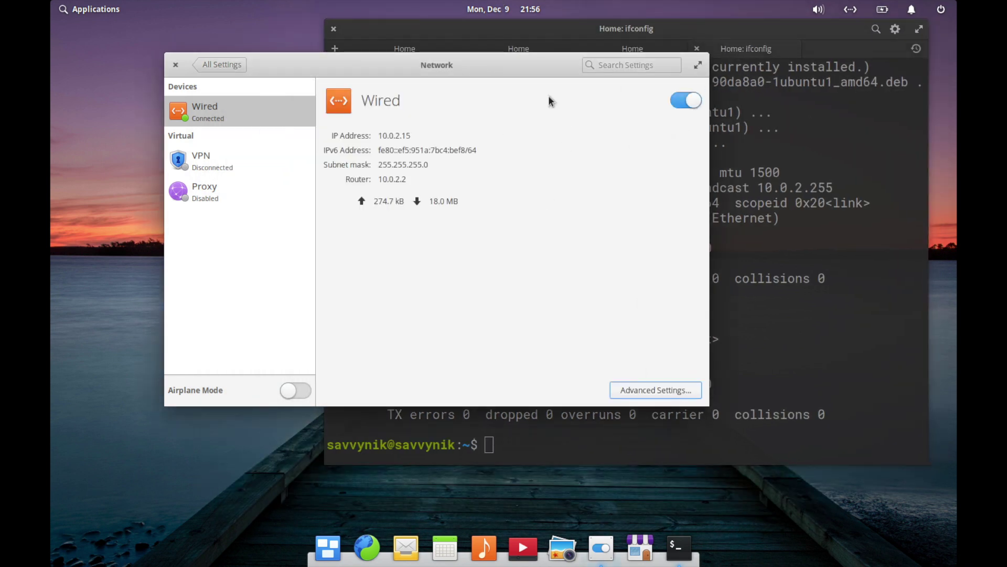
- Set IPv4 to Manual with address 192.168.1.10 and netmask 255.255.255.0
{"action": "left_click_drag", "start_coordinate": [485, 61], "coordinate": [418, 43]}
{"action": "left_click", "coordinate": [585, 373]}
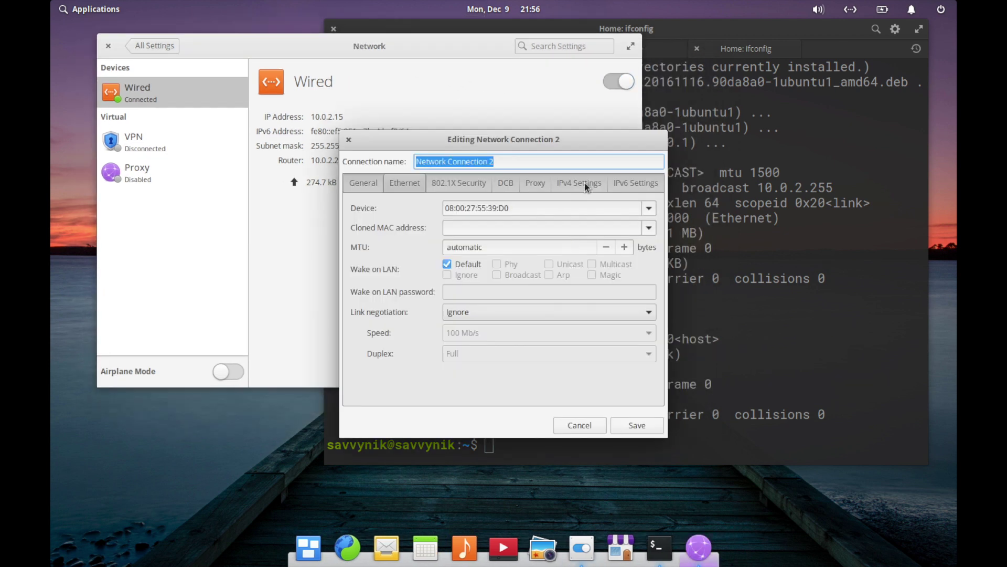
{"action": "left_click", "coordinate": [584, 184]}
{"action": "left_click", "coordinate": [477, 209]}
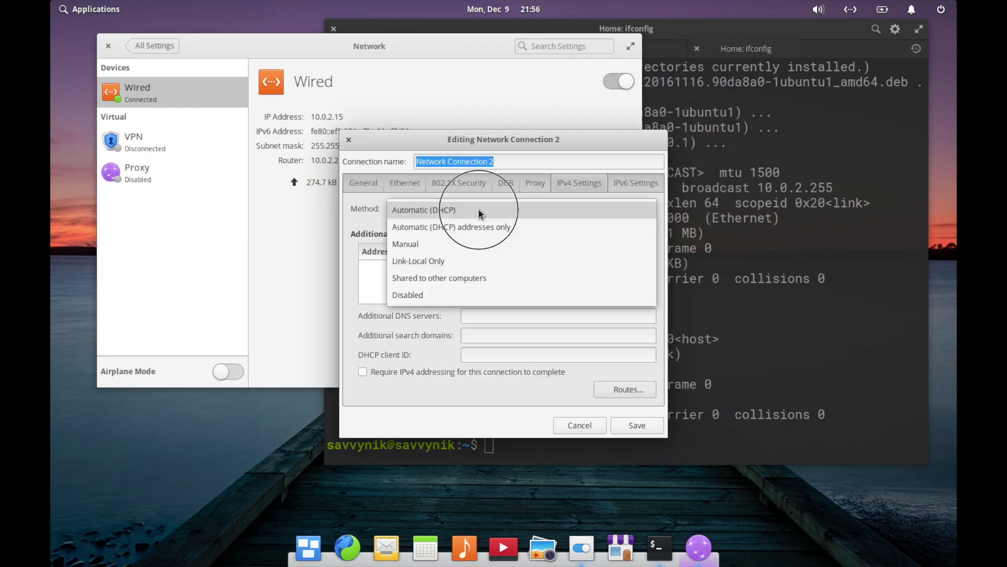
{"action": "left_click", "coordinate": [460, 245]}
{"action": "left_click", "coordinate": [630, 252]}
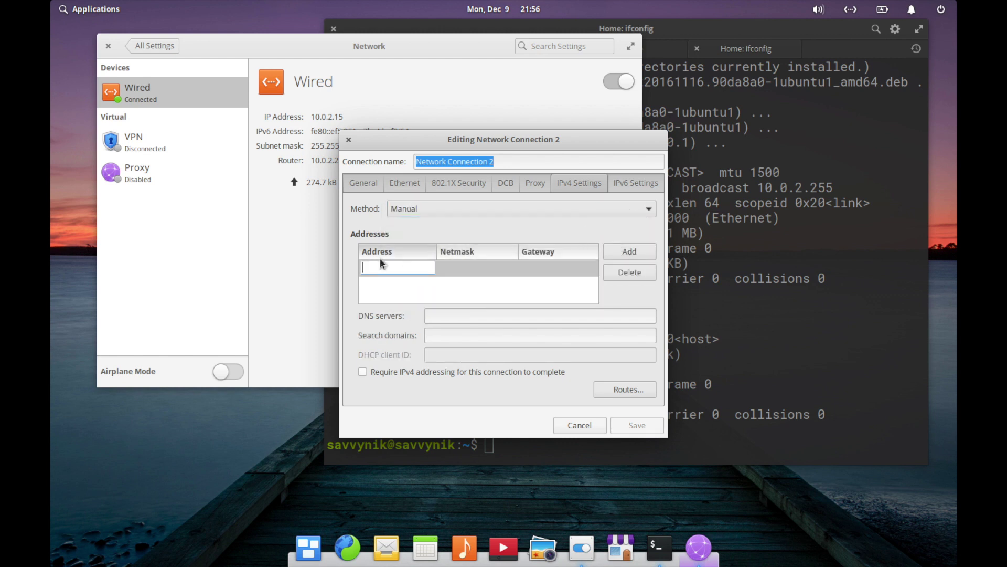
{"action": "type", "text": "192.168"}
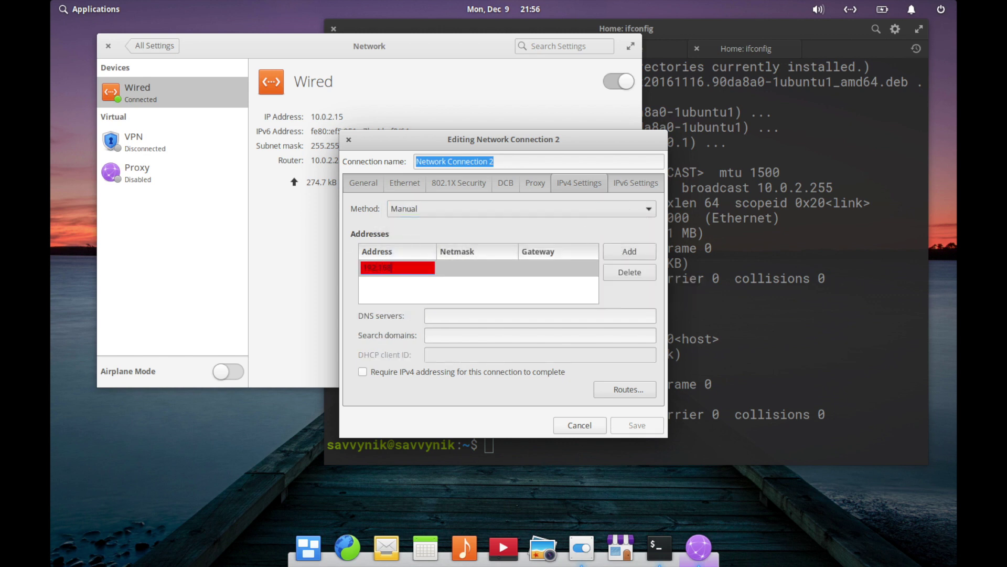
{"action": "type", "text": ".1.10"}
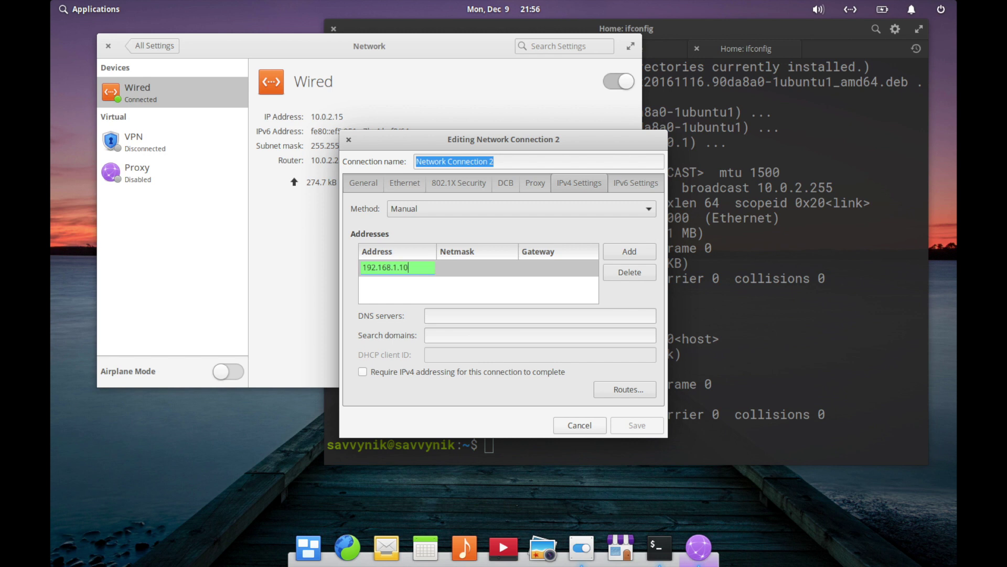
{"action": "key", "text": "Tab"}
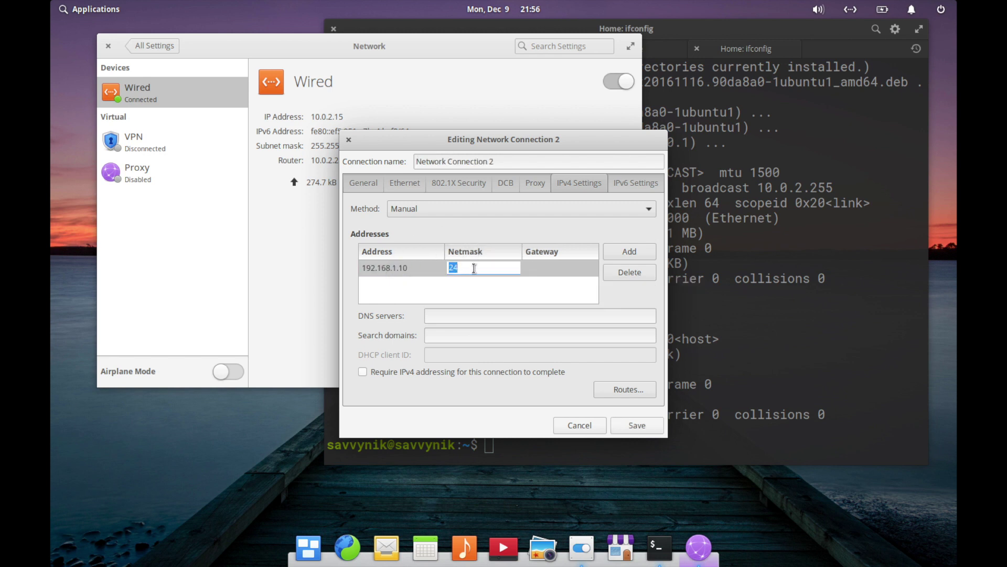
{"action": "type", "text": "25"}
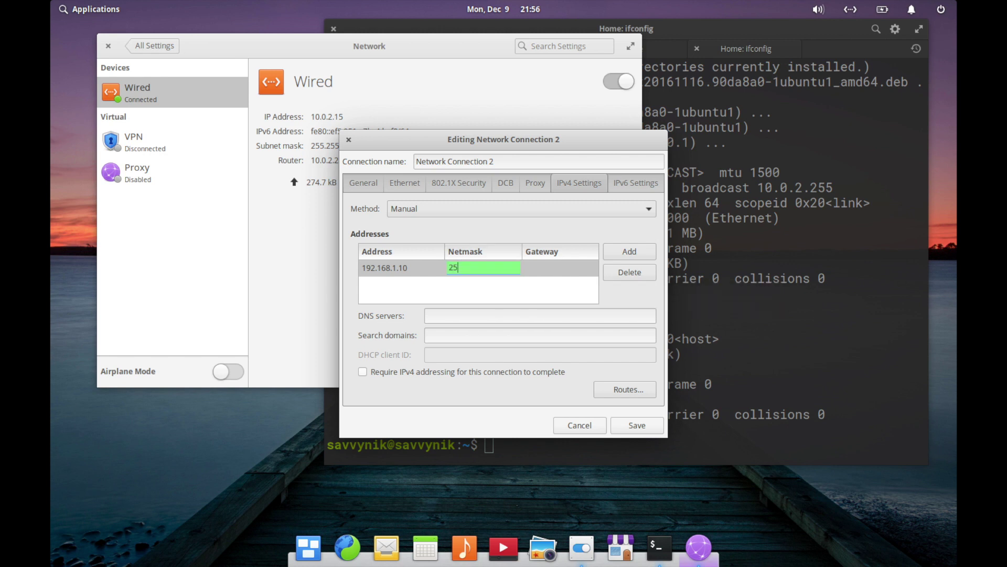
{"action": "type", "text": "5.255.255.0"}
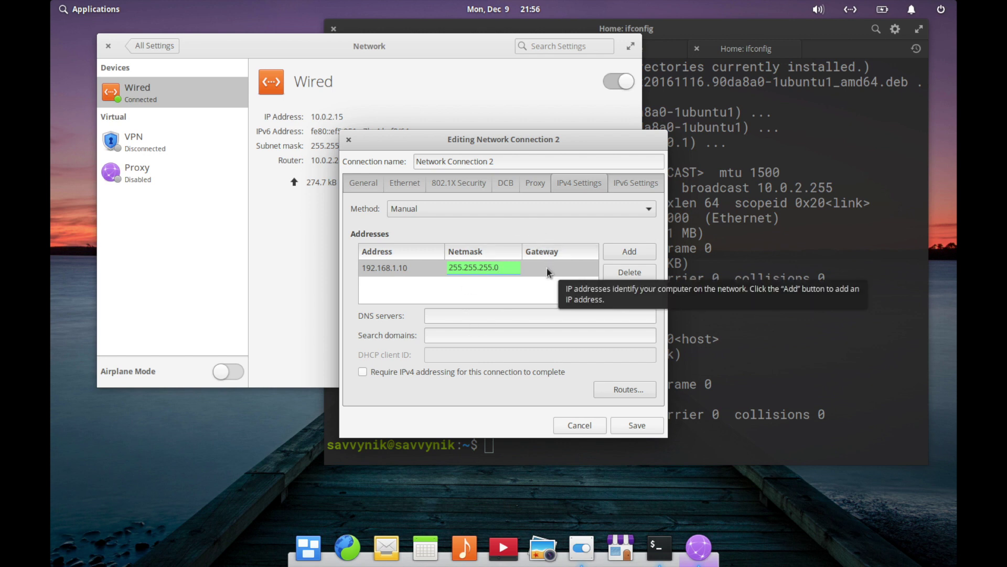
- Enter gateway 192.168.1.1 and DNS 8.8.8.8,8.8.4.4, then save
{"action": "left_click", "coordinate": [544, 268]}
{"action": "type", "text": "1"}
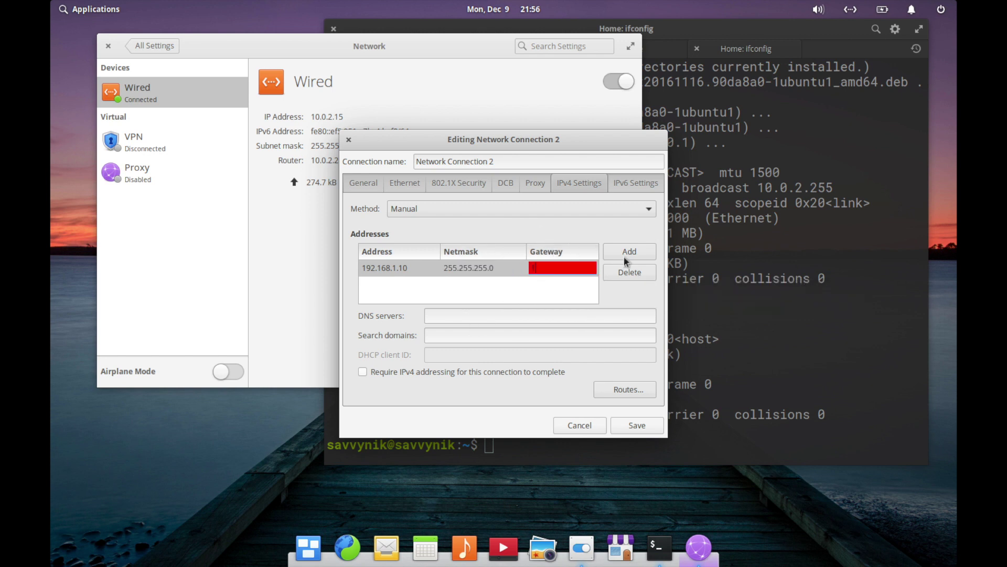
{"action": "type", "text": "92.168.1.1"}
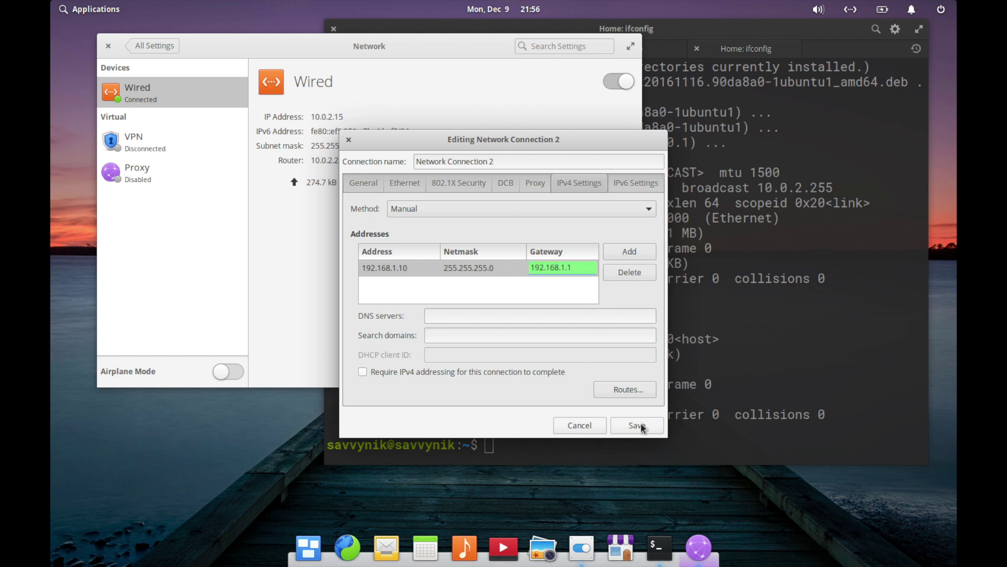
{"action": "type", "text": "8"}
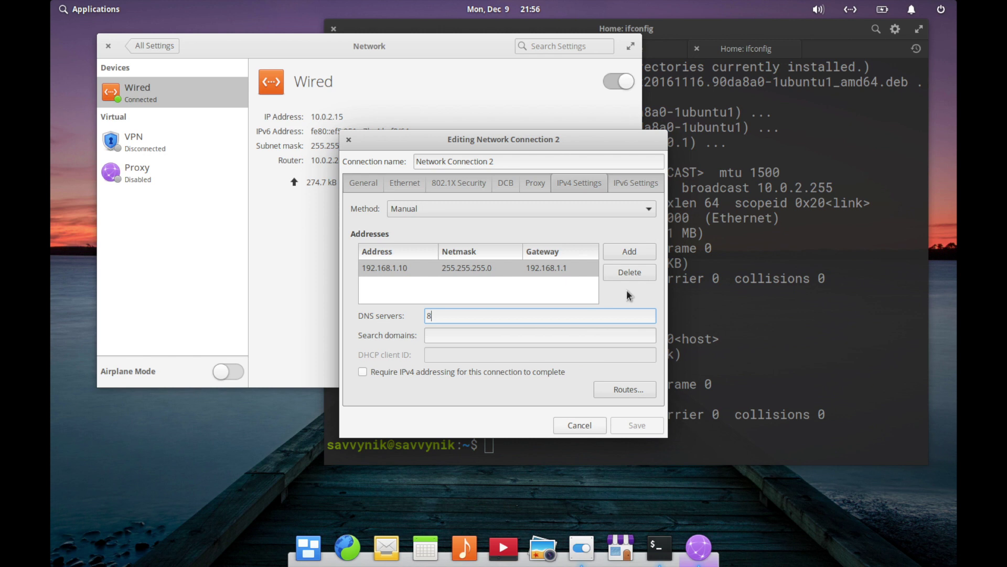
{"action": "type", "text": ".8.8.8,8.8.4.4"}
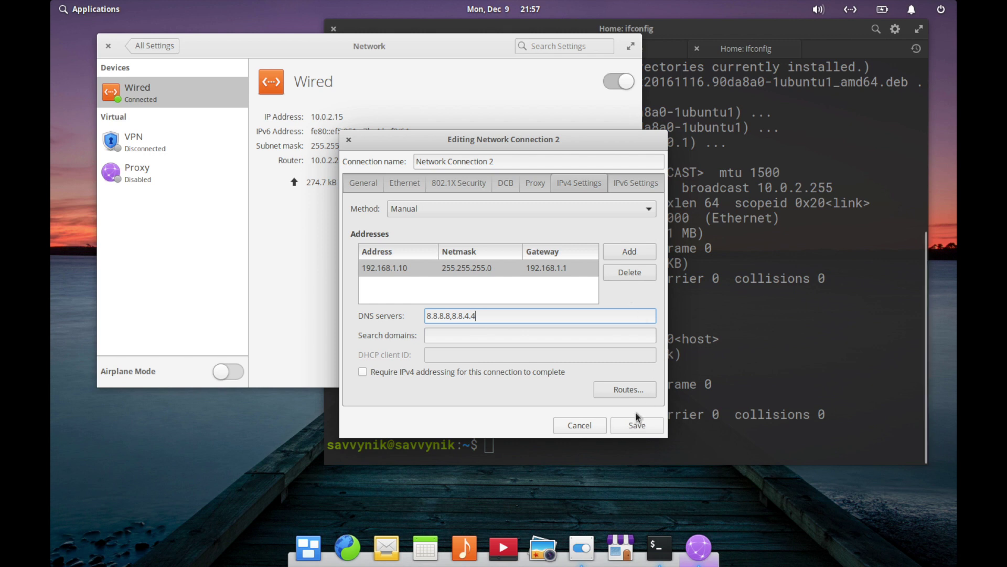
{"action": "left_click", "coordinate": [630, 424]}
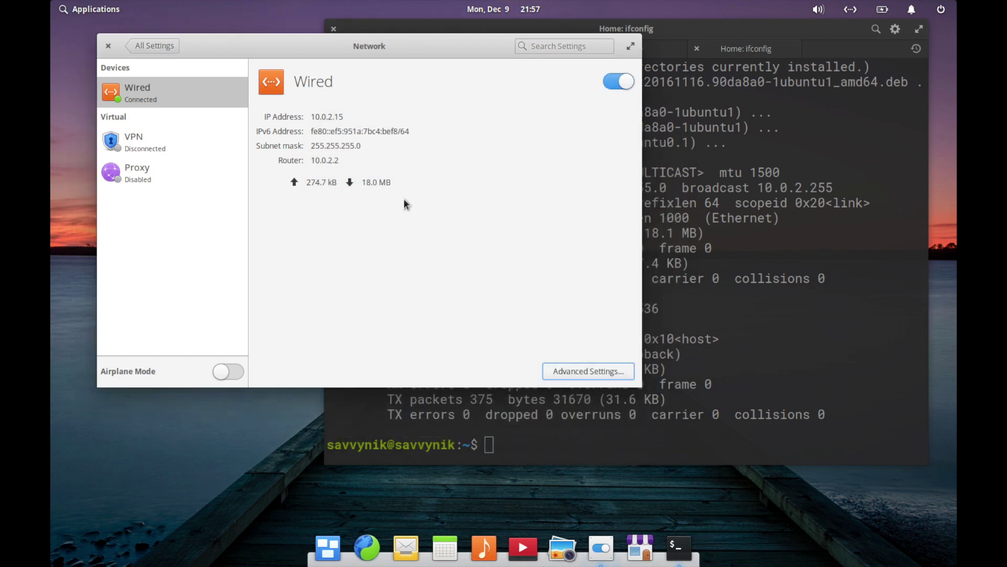
- Reconnect wired to apply static 192.168.1.10, recheck the IPv4 settings and save
{"action": "left_click", "coordinate": [613, 83]}
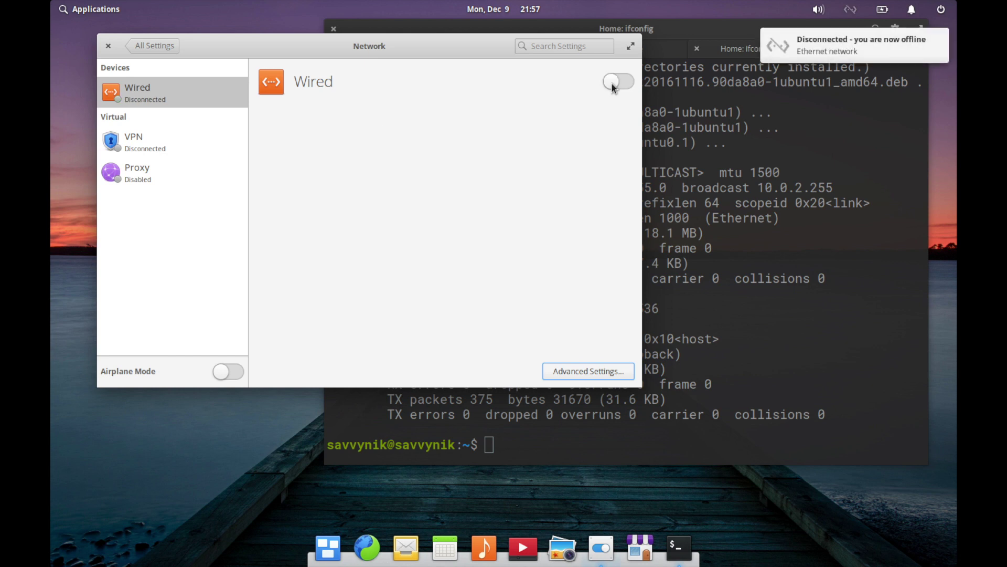
{"action": "left_click", "coordinate": [613, 82]}
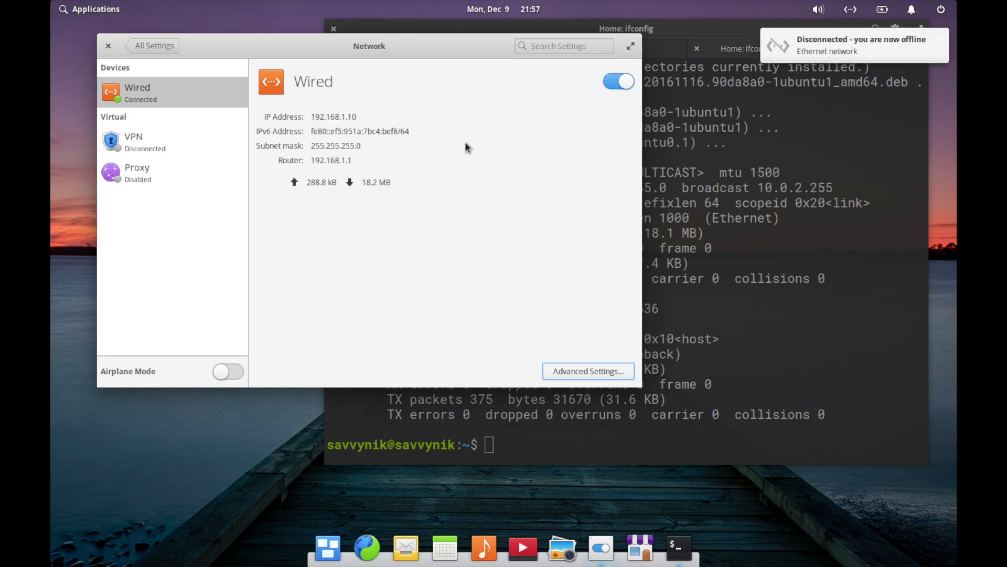
{"action": "left_click_drag", "start_coordinate": [353, 160], "coordinate": [482, 113]}
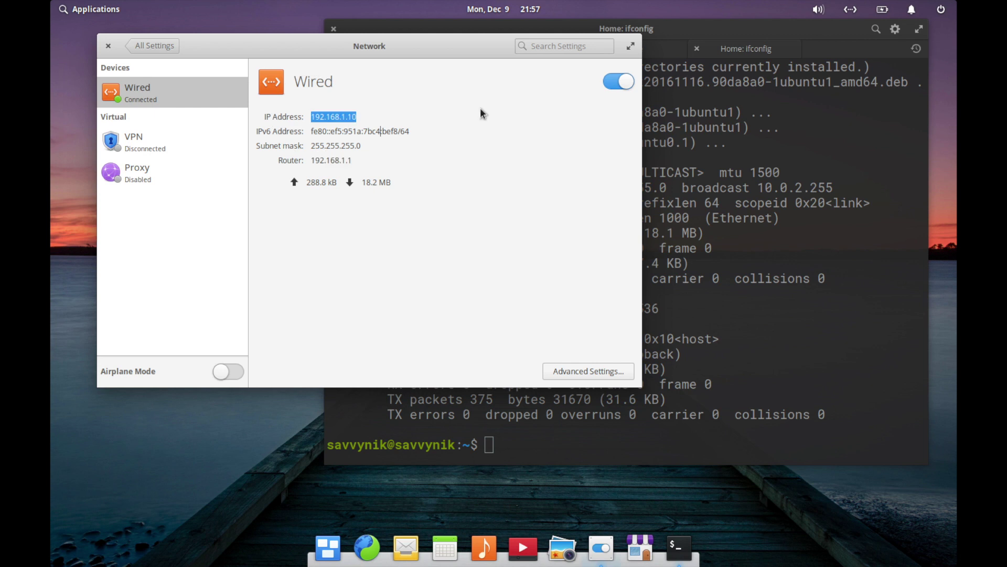
{"action": "left_click", "coordinate": [588, 371]}
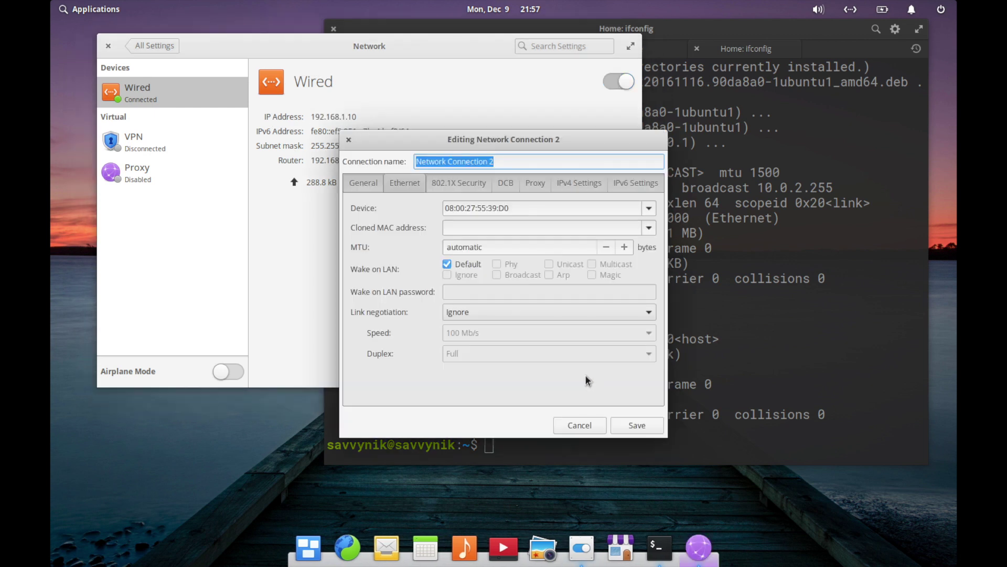
{"action": "left_click", "coordinate": [568, 181]}
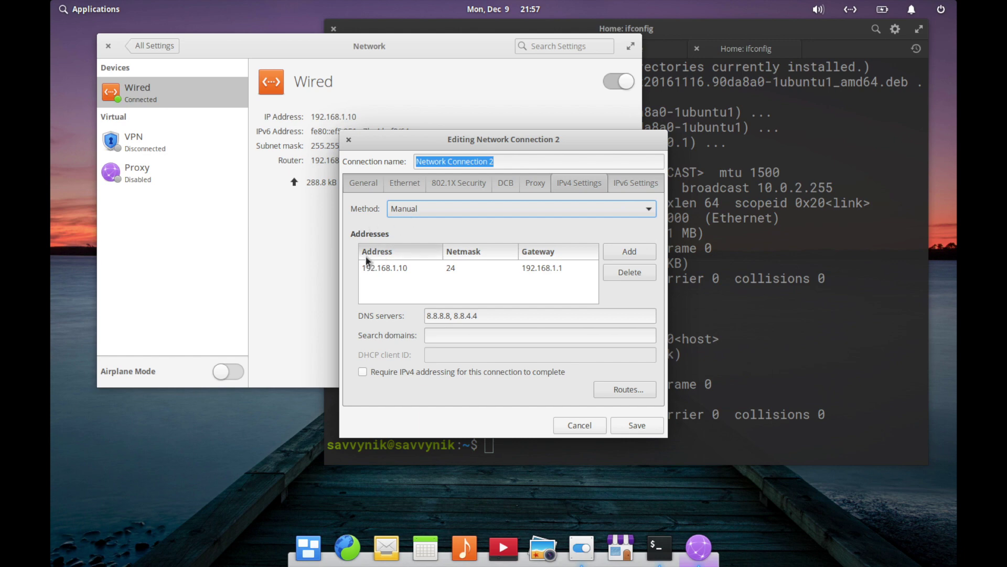
{"action": "left_click", "coordinate": [637, 425]}
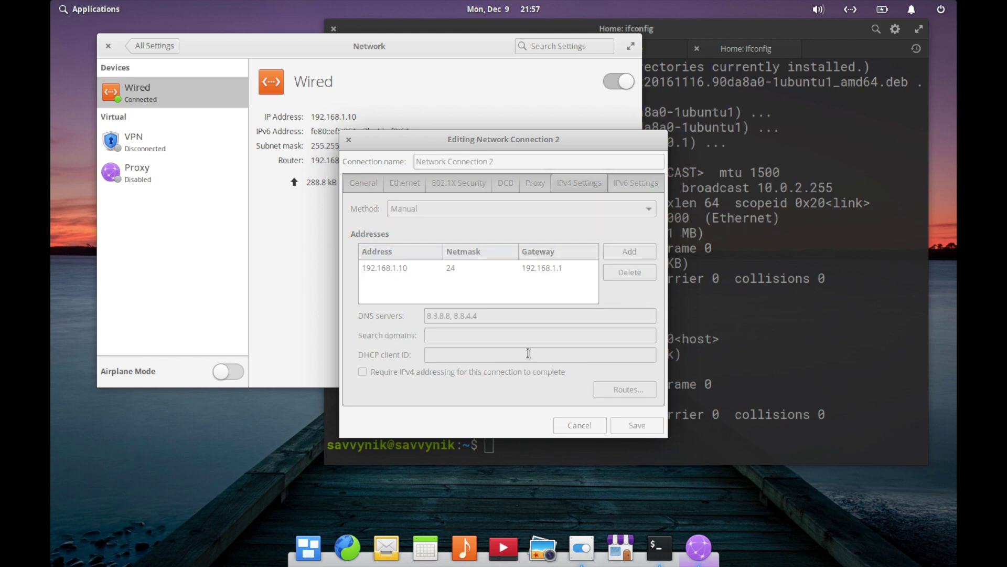
{"action": "left_click", "coordinate": [656, 253]}
- Rerun ifconfig to confirm enp0s3 shows 192.168.1.10 with netmask 255.255.255.0, then return to Network settings
{"action": "type", "text": "ifconfig"}
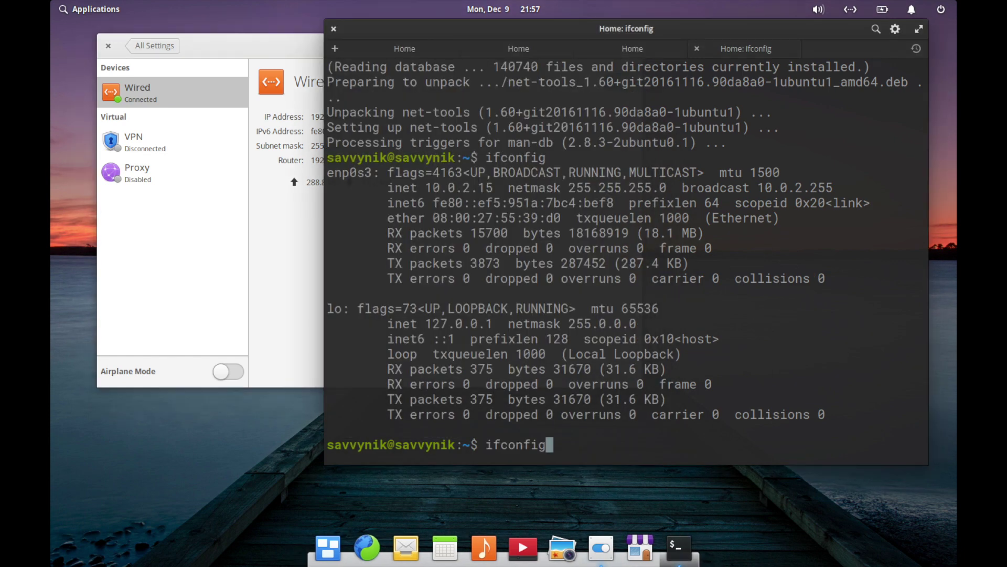
{"action": "key", "text": "Return"}
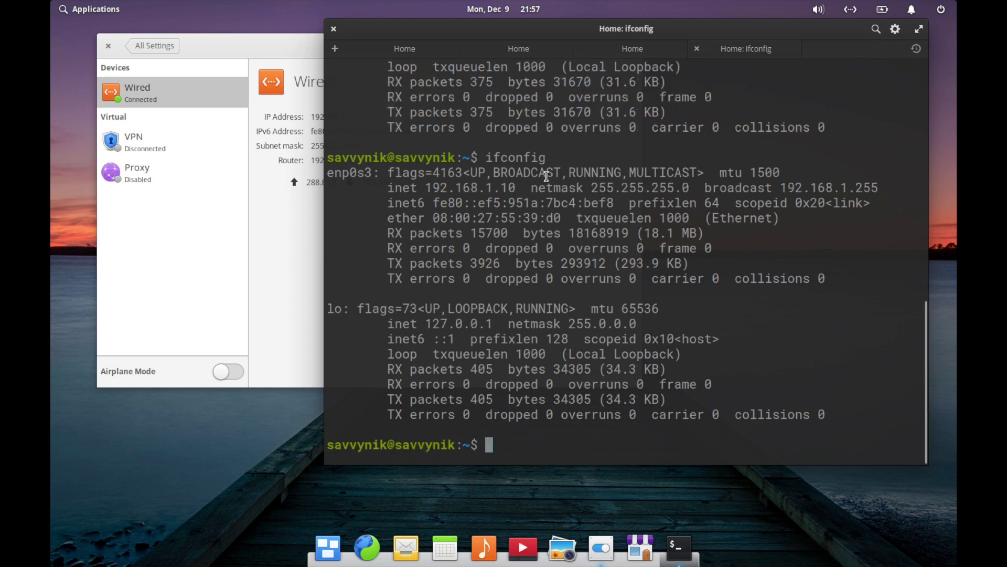
{"action": "left_click_drag", "start_coordinate": [517, 188], "coordinate": [425, 187]}
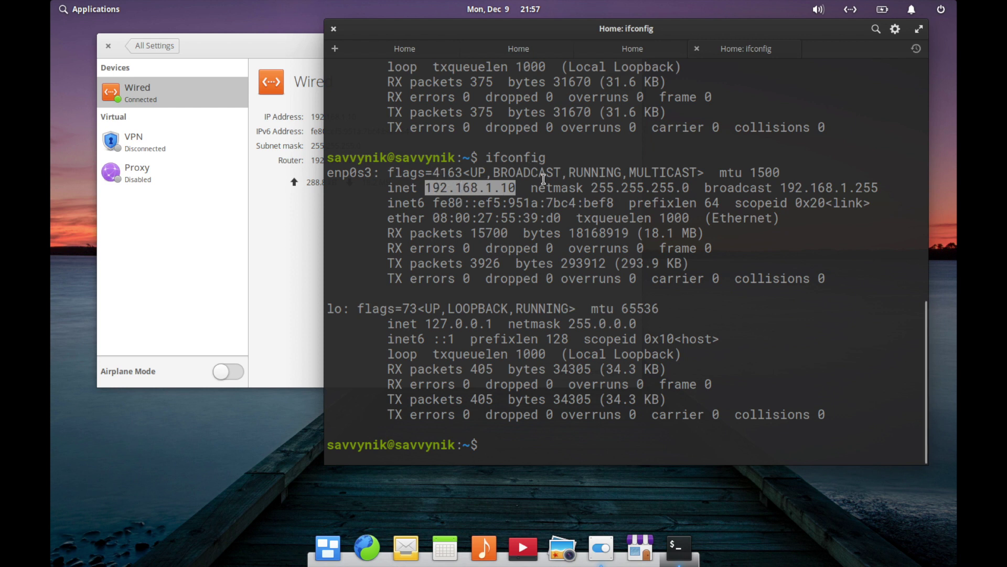
{"action": "left_click", "coordinate": [286, 238]}
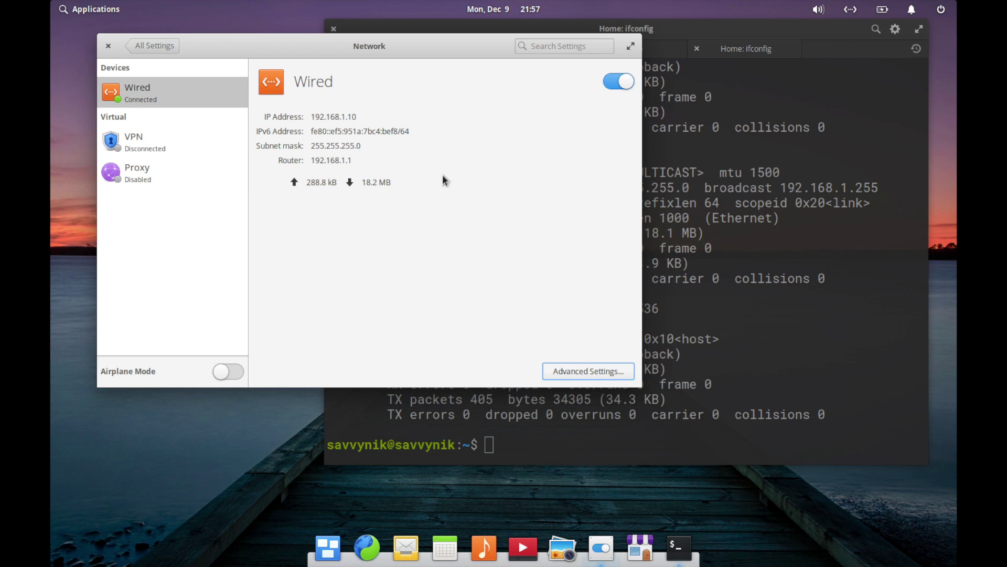